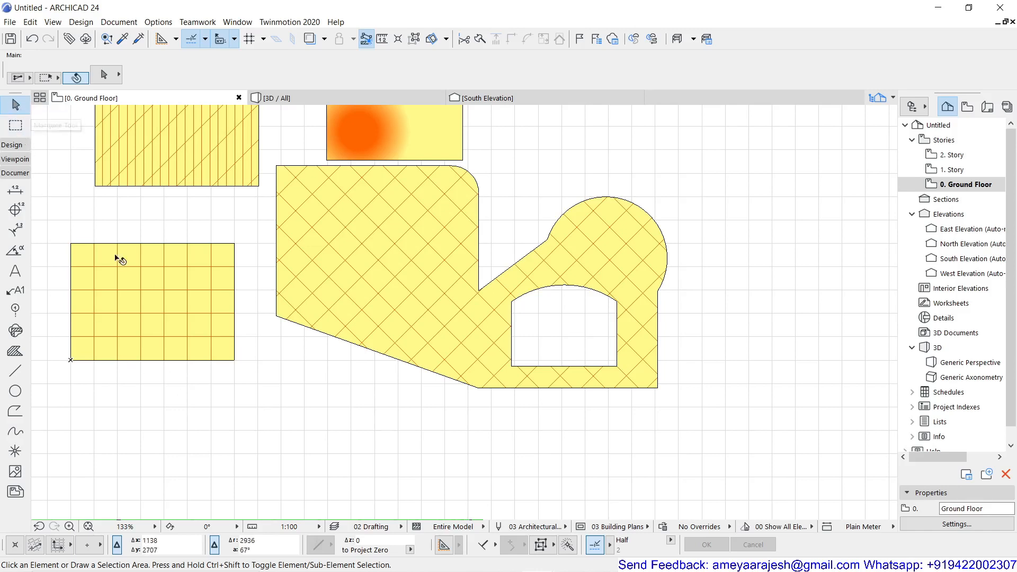
Step: Turn on area text for the Grid 60x60 rectangle fill, showing 12.600 m²
{"action": "left_click", "coordinate": [146, 293]}
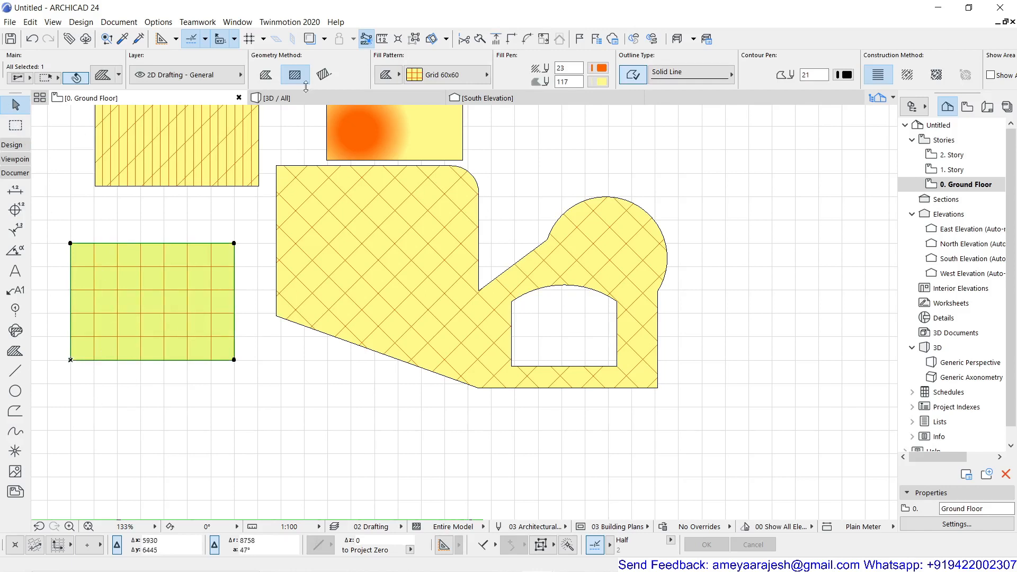
{"action": "scroll", "coordinate": [350, 79], "scroll_direction": "down", "scroll_amount": 5}
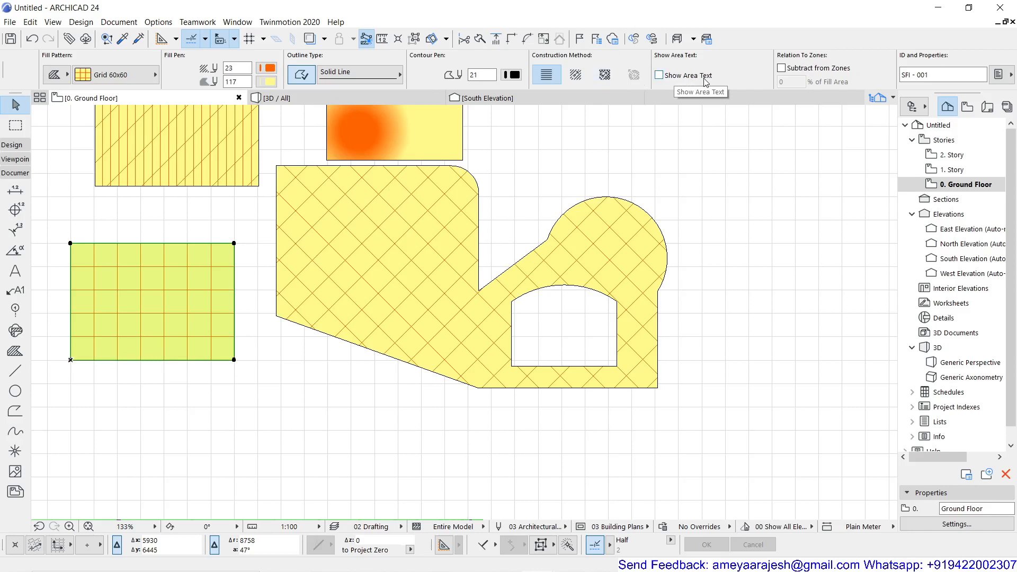
{"action": "left_click", "coordinate": [659, 76]}
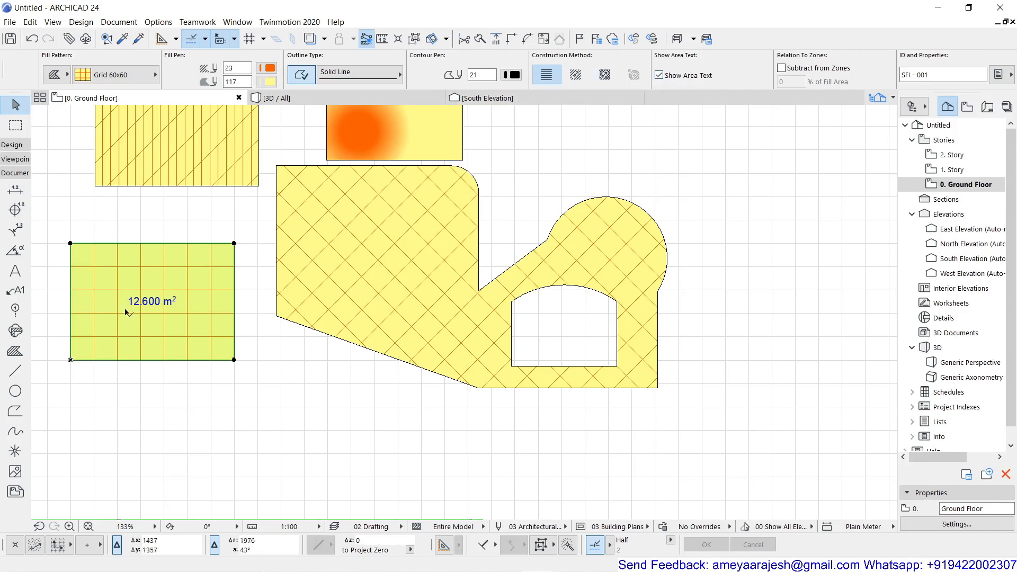
{"action": "scroll", "coordinate": [107, 298], "scroll_direction": "up", "scroll_amount": 4}
{"action": "middle_click_drag", "start_coordinate": [107, 298], "coordinate": [341, 308]}
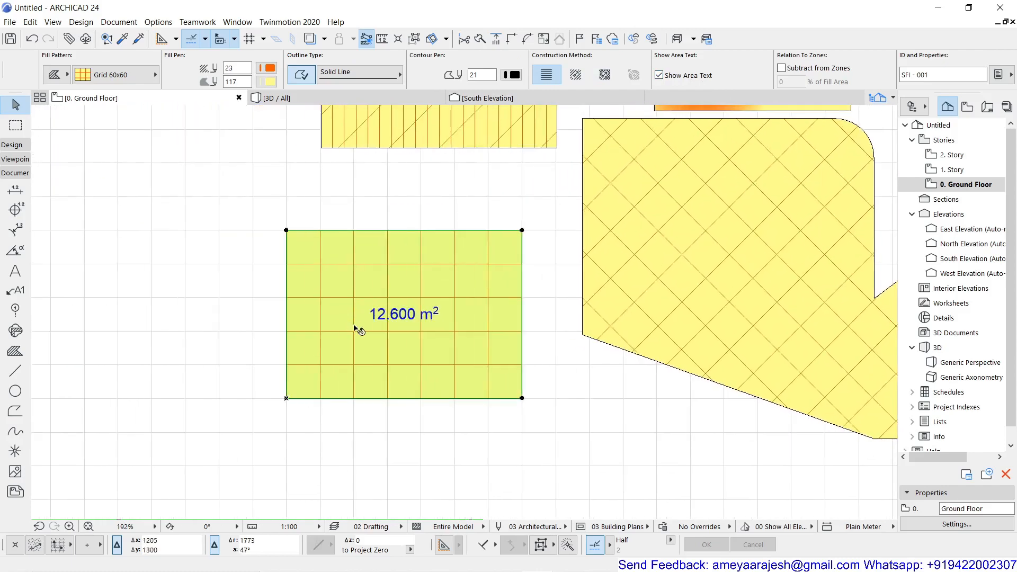
{"action": "scroll", "coordinate": [381, 322], "scroll_direction": "up", "scroll_amount": 1}
{"action": "scroll", "coordinate": [386, 327], "scroll_direction": "up", "scroll_amount": 1}
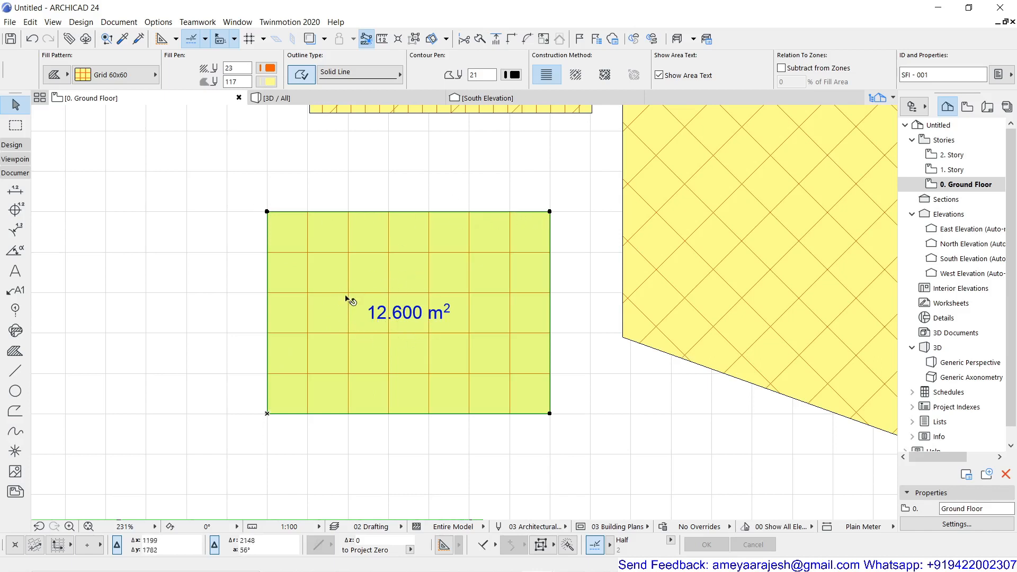
{"action": "scroll", "coordinate": [393, 305], "scroll_direction": "down", "scroll_amount": 5}
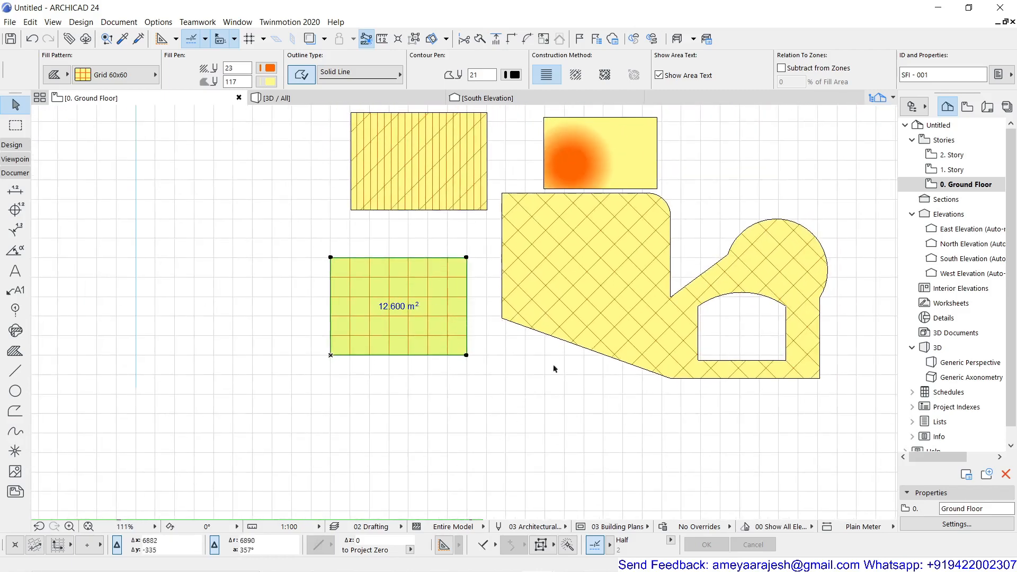
Step: Show the 38.511 m² area label on the large cross-hatched fill, then deselect it
{"action": "left_click", "coordinate": [580, 318]}
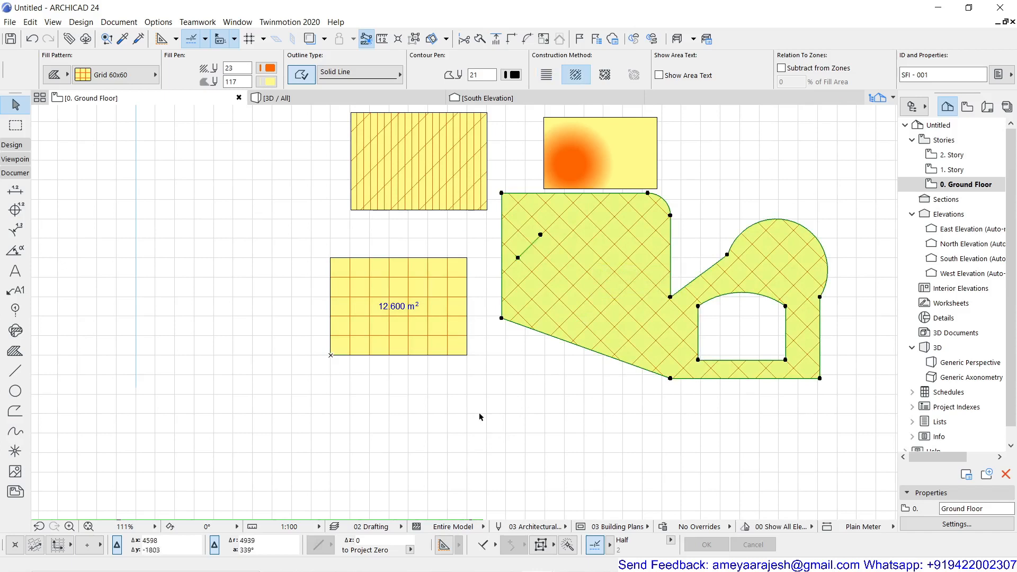
{"action": "left_click", "coordinate": [669, 79]}
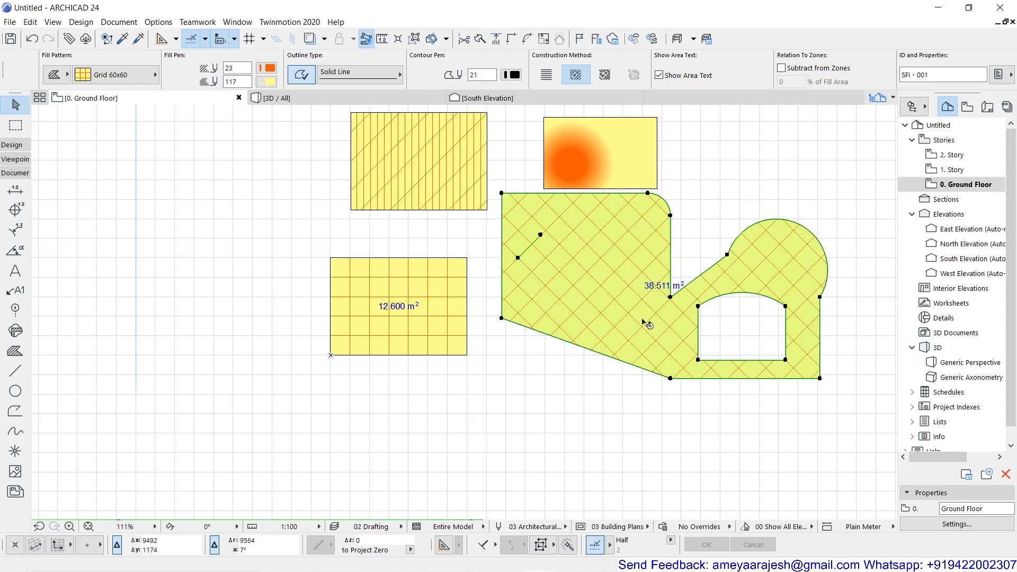
{"action": "left_click", "coordinate": [506, 423]}
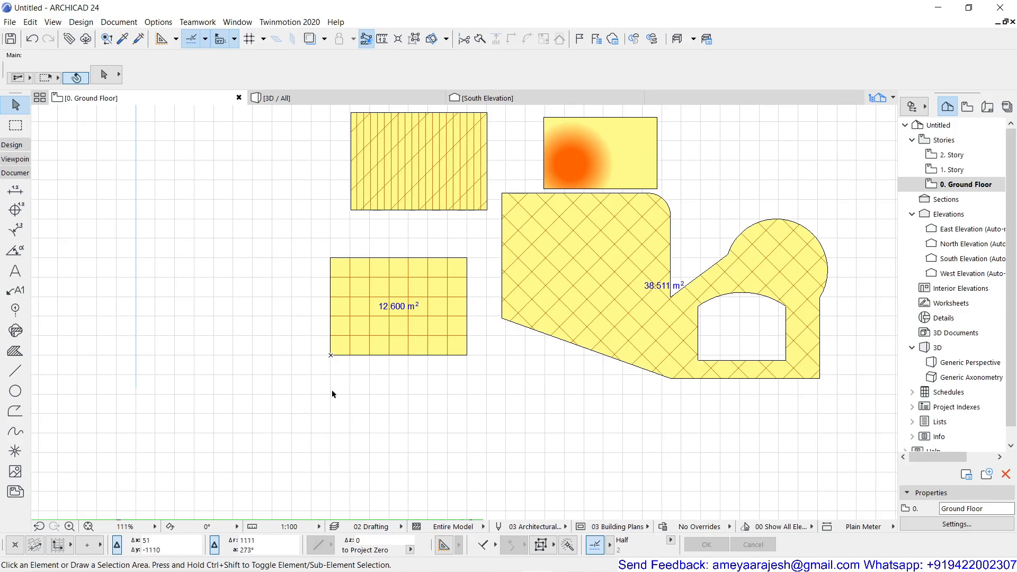
{"action": "middle_click_drag", "start_coordinate": [332, 394], "coordinate": [91, 495]}
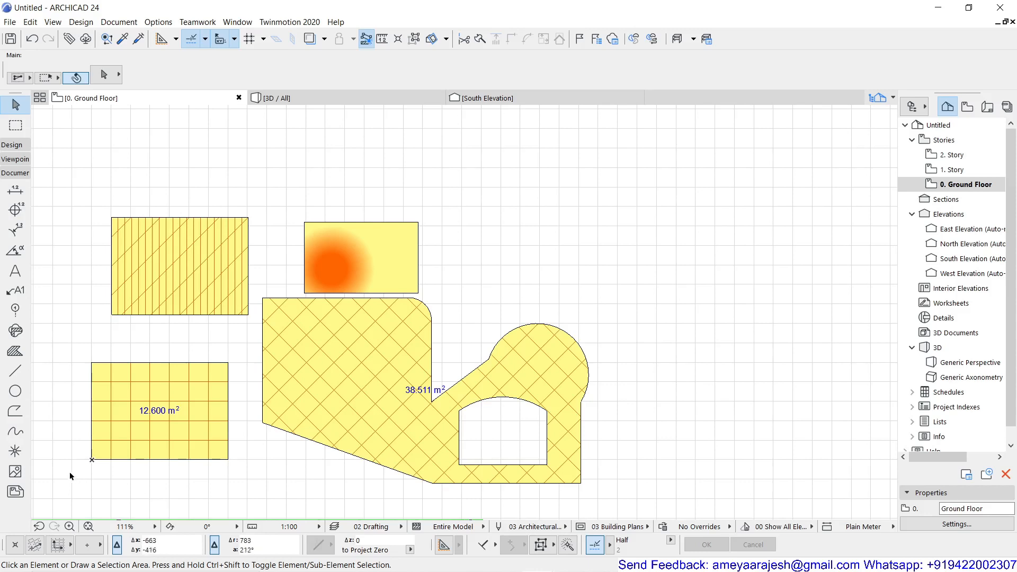
Step: Draw a circle of radius 1000 in the upper-left part of the cross-hatched fill
{"action": "left_click", "coordinate": [15, 391]}
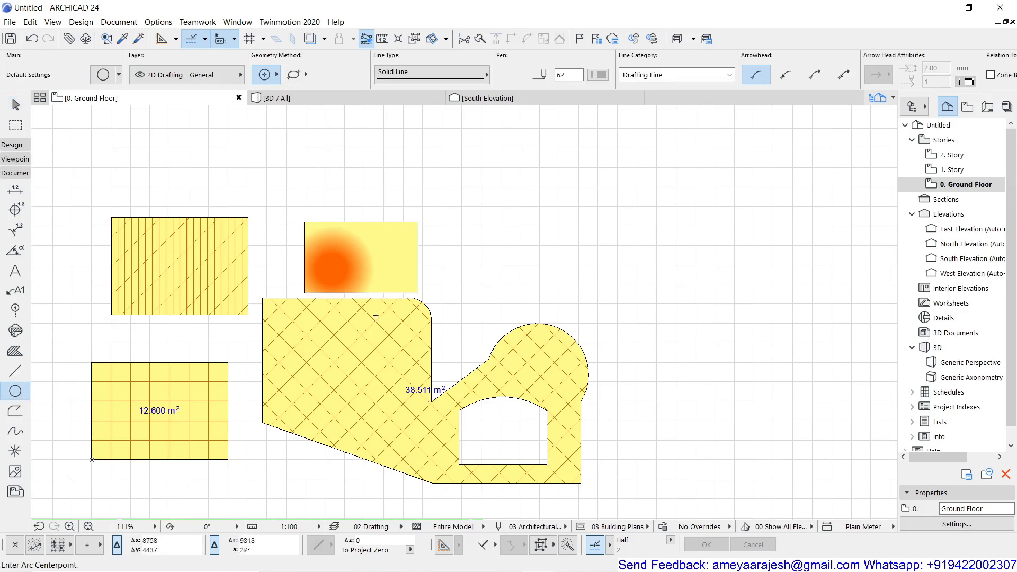
{"action": "left_click", "coordinate": [337, 371]}
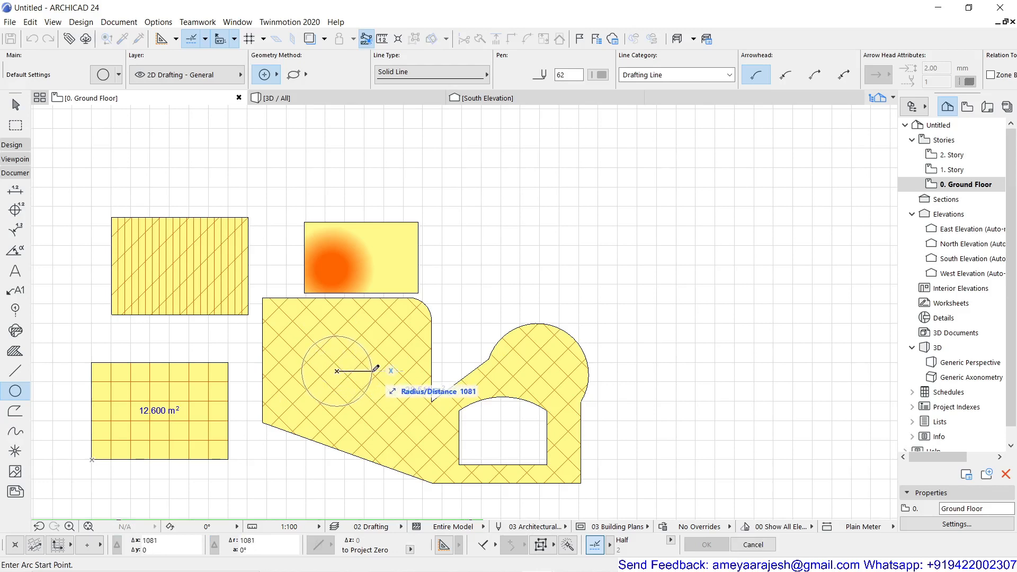
{"action": "type", "text": "10"}
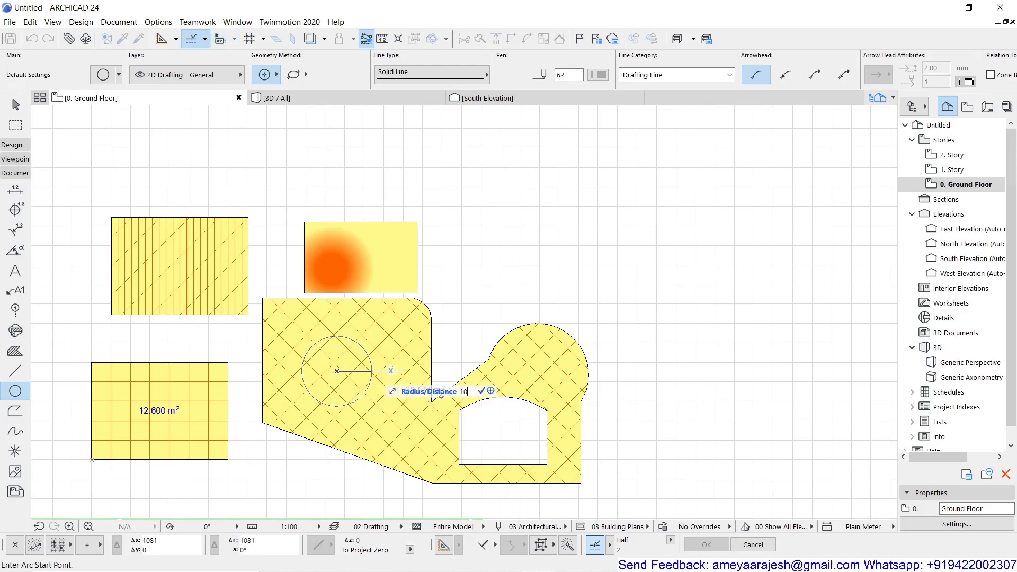
{"action": "type", "text": "00"}
{"action": "key", "text": "Return"}
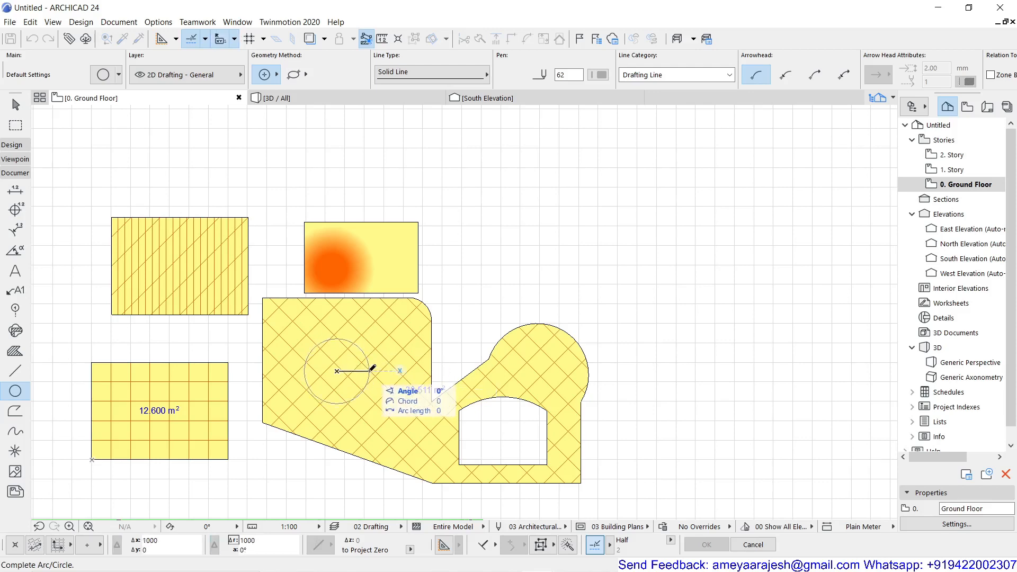
{"action": "left_click", "coordinate": [370, 370]}
Step: Centre the view on the new circle and select the cross-hatched fill
{"action": "scroll", "coordinate": [368, 392], "scroll_direction": "up", "scroll_amount": 3}
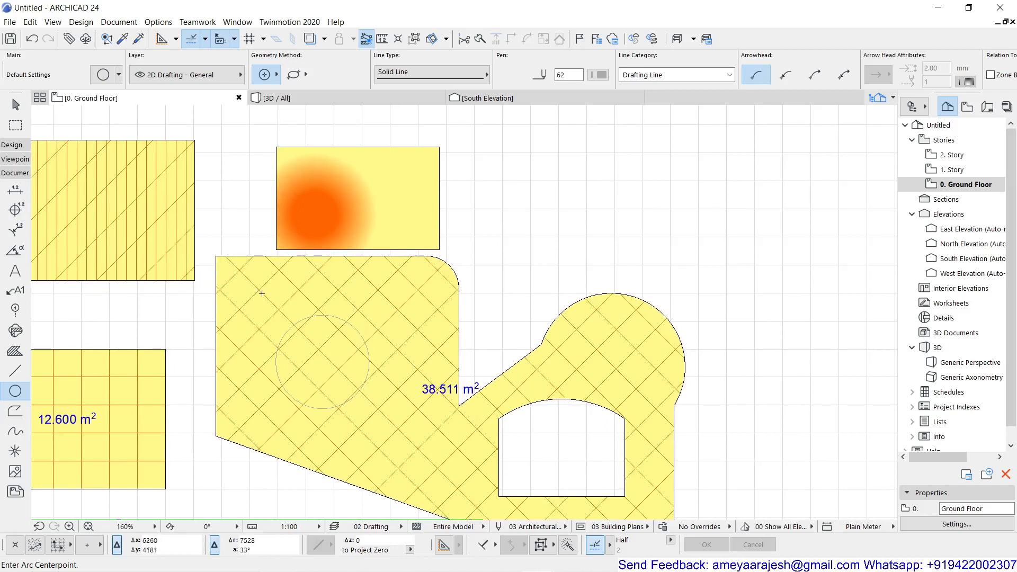
{"action": "middle_click_drag", "start_coordinate": [424, 430], "coordinate": [394, 379]}
{"action": "scroll", "coordinate": [391, 383], "scroll_direction": "up", "scroll_amount": 1}
{"action": "scroll", "coordinate": [385, 390], "scroll_direction": "down", "scroll_amount": 1}
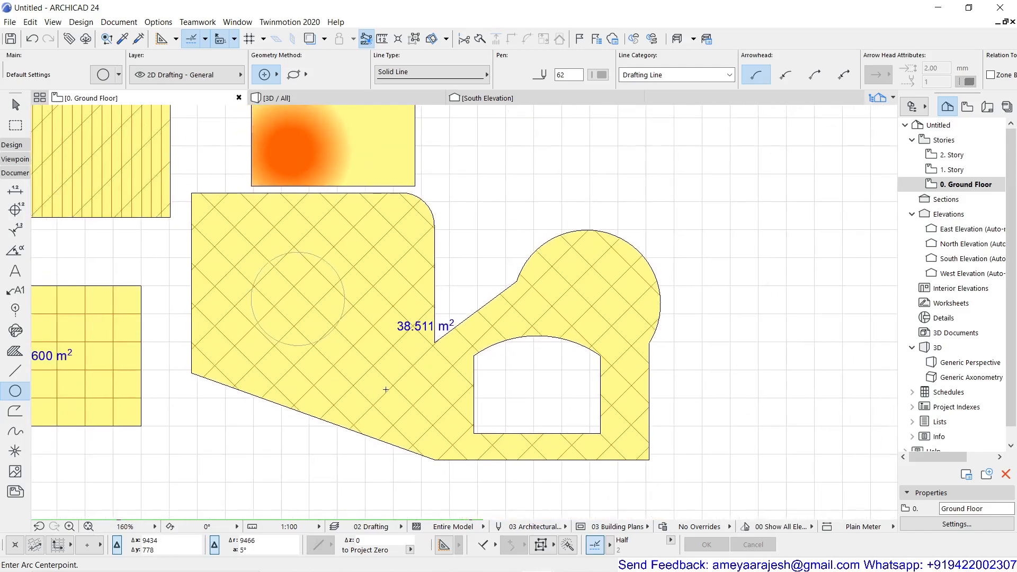
{"action": "key", "text": "Escape"}
{"action": "left_click", "coordinate": [386, 389]}
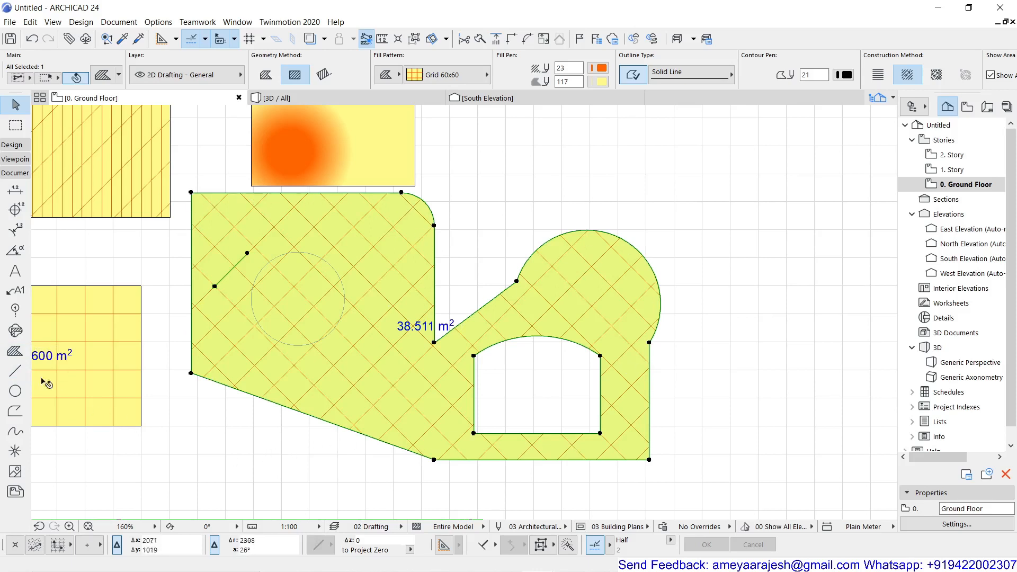
Step: Subtract the circle from the cross-hatched fill as a hole, reducing its area to 35.370 m²
{"action": "left_click", "coordinate": [9, 356]}
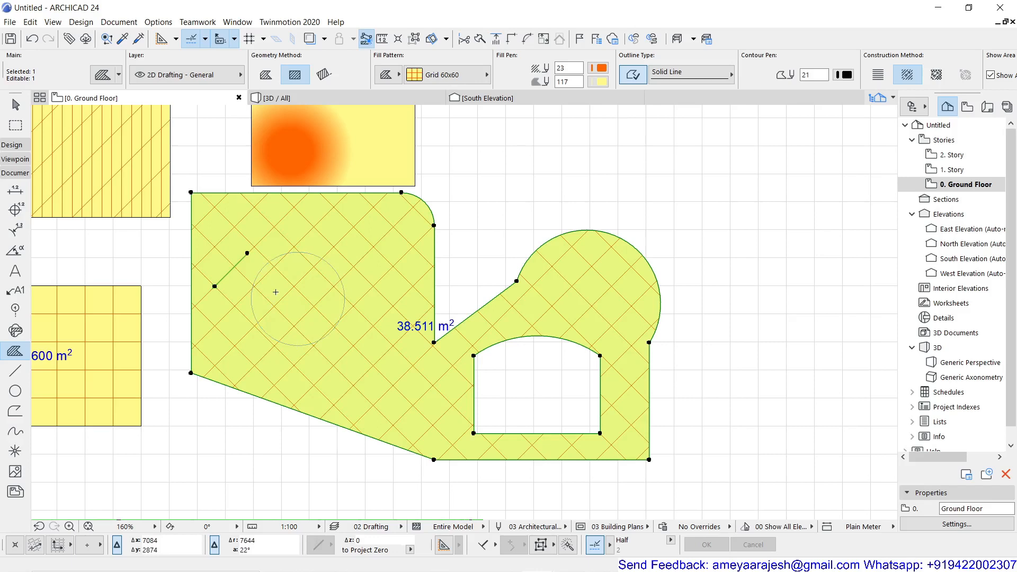
{"action": "left_click", "coordinate": [276, 293]}
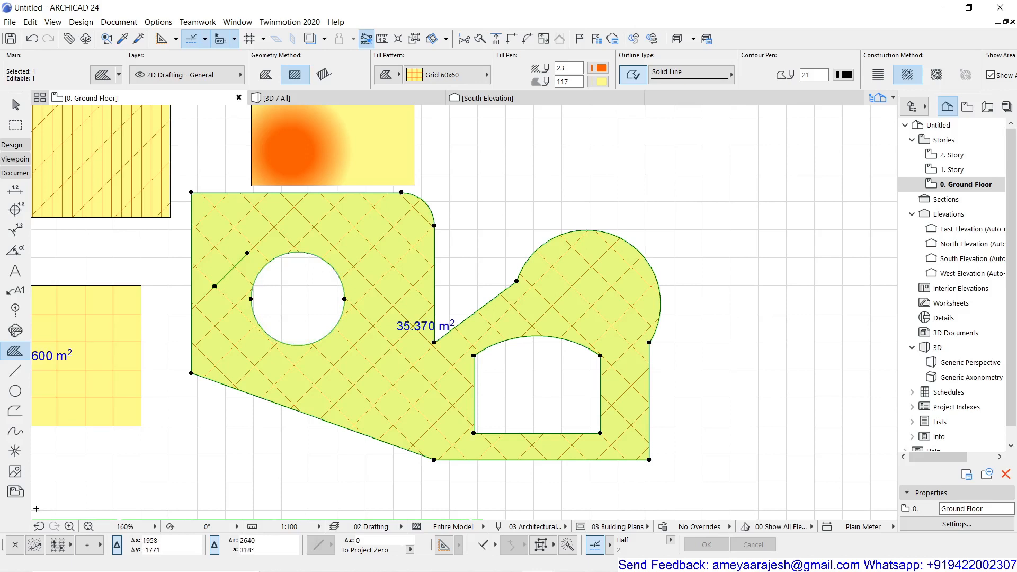
{"action": "key", "text": "Escape"}
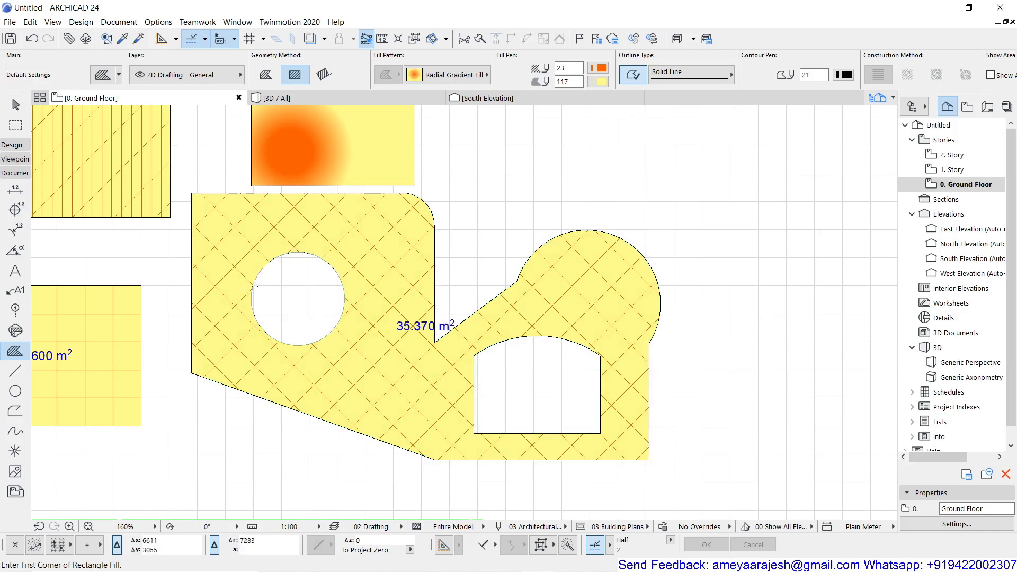
Step: Move the circle outline to the top right, clear of the fill, then reselect the fill
{"action": "key", "text": "Escape"}
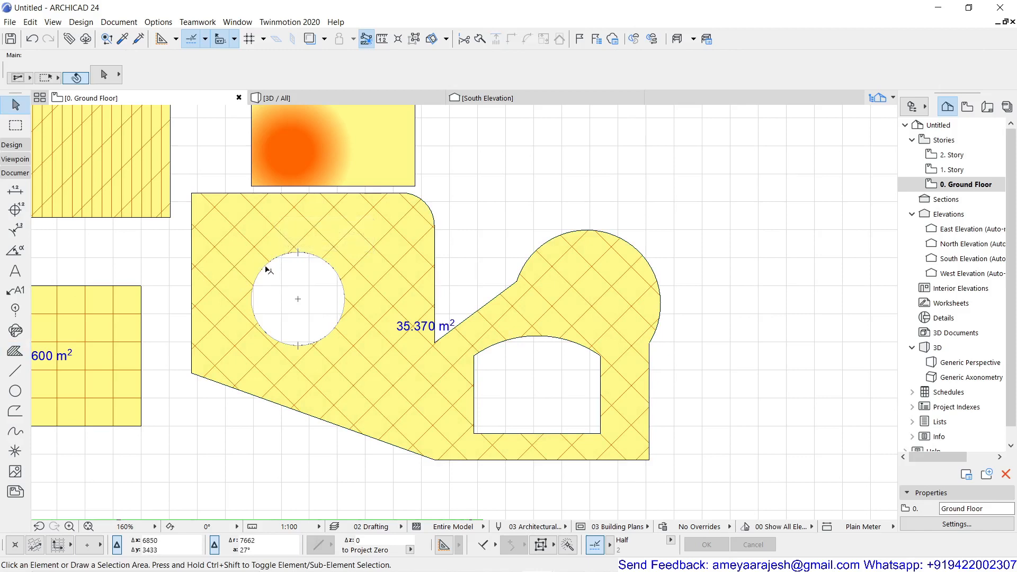
{"action": "left_click", "coordinate": [267, 270]}
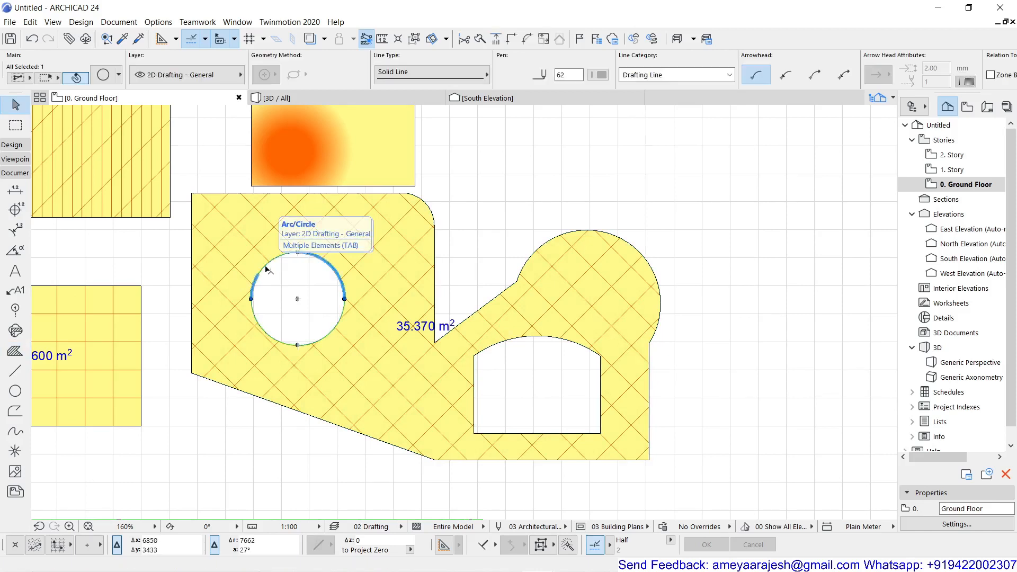
{"action": "key", "text": "ctrl+d"}
{"action": "left_click", "coordinate": [258, 308]}
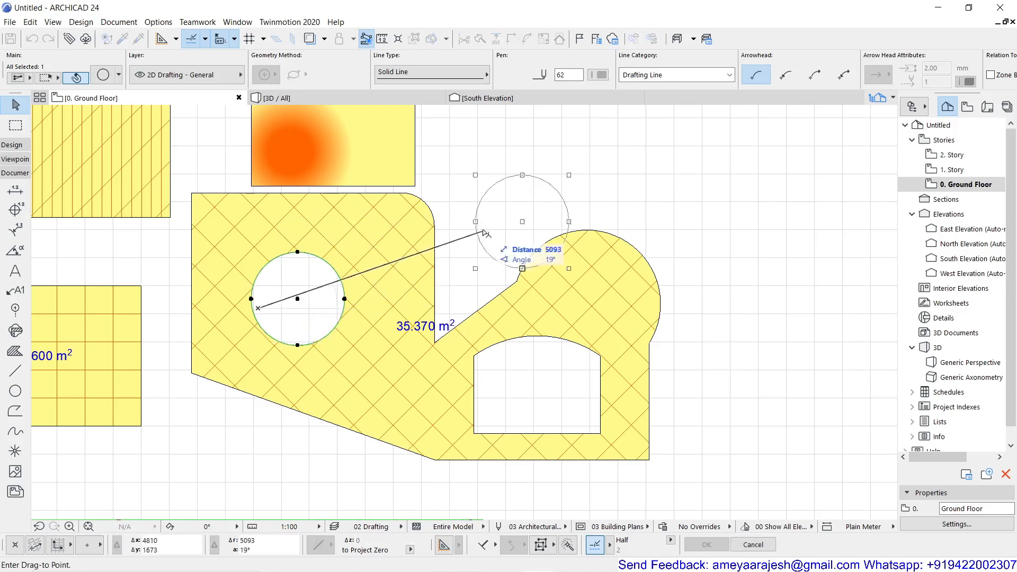
{"action": "left_click", "coordinate": [638, 191]}
{"action": "key", "text": "Escape"}
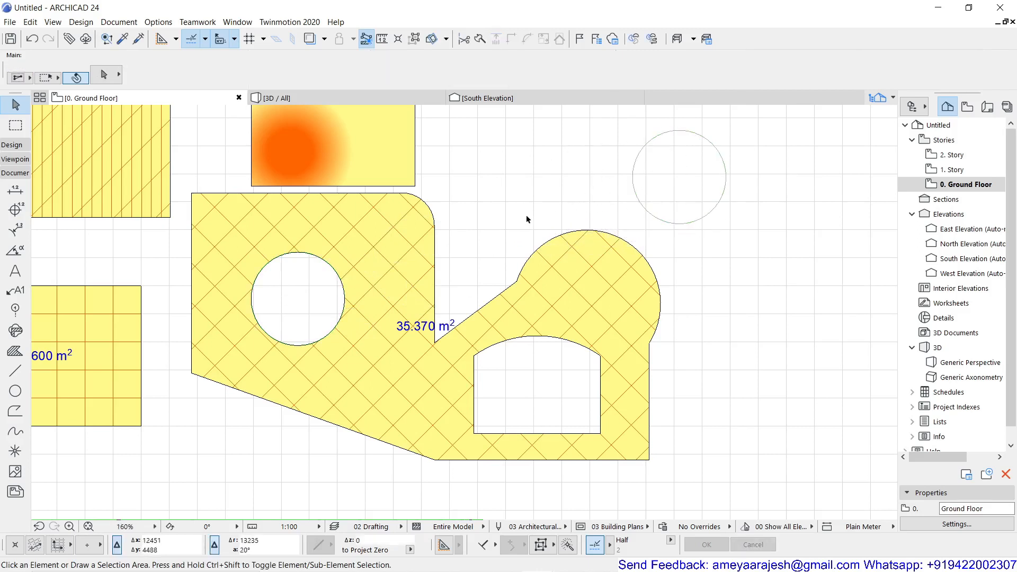
{"action": "left_click", "coordinate": [354, 303]}
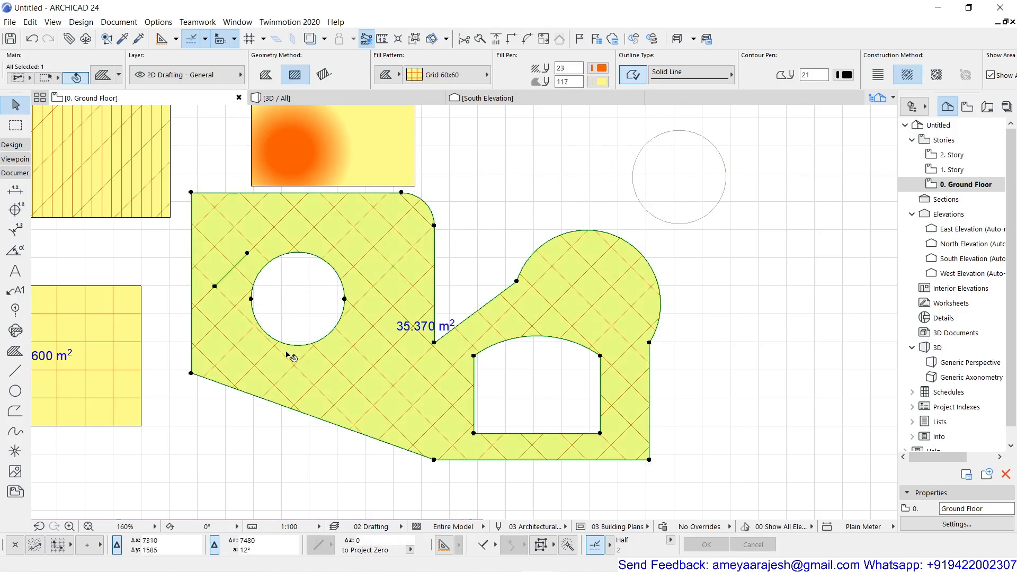
{"action": "left_click", "coordinate": [568, 186]}
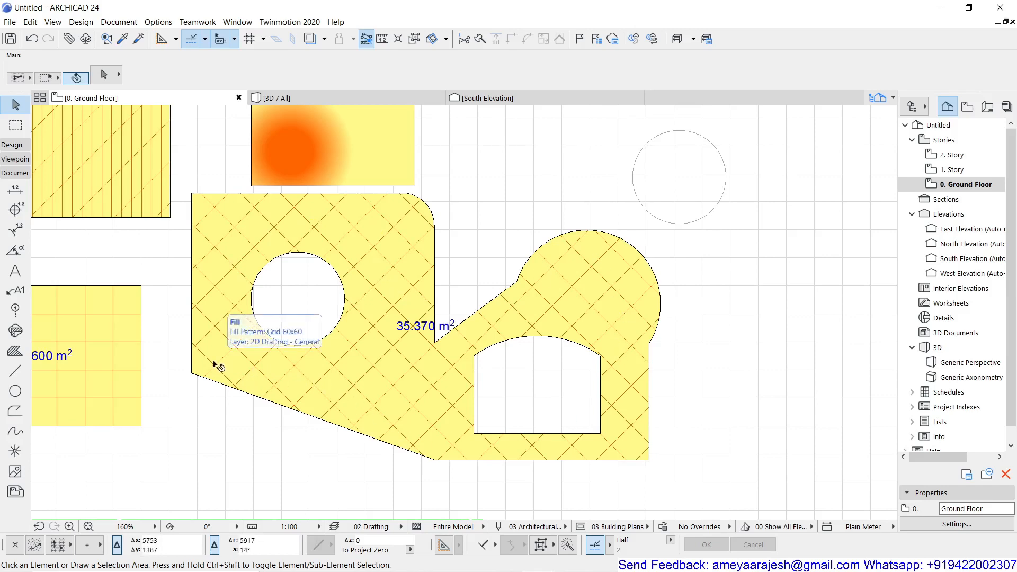
{"action": "scroll", "coordinate": [290, 459], "scroll_direction": "down", "scroll_amount": 3}
{"action": "middle_click_drag", "start_coordinate": [291, 460], "coordinate": [400, 456]}
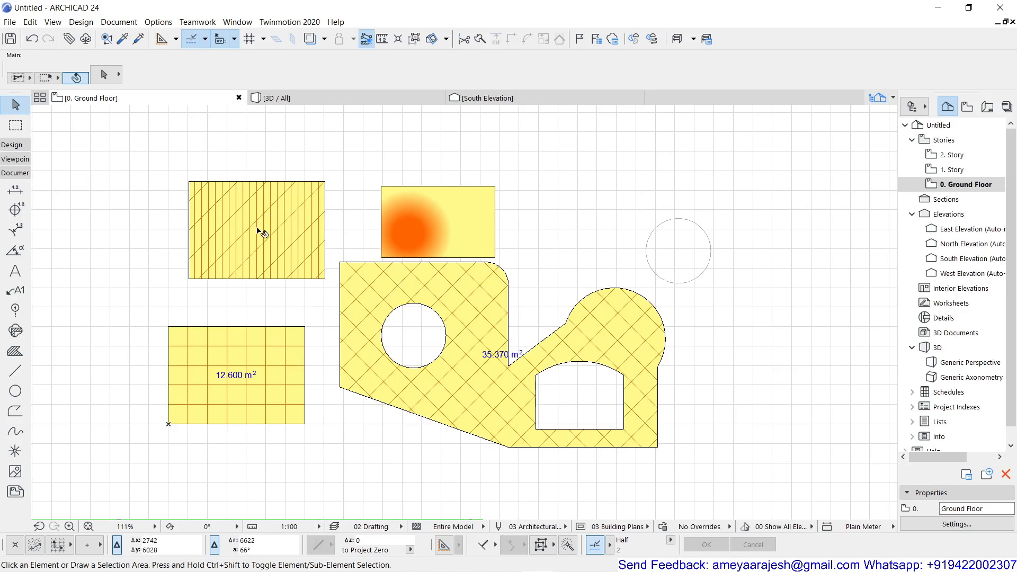
{"action": "mouse_move", "coordinate": [238, 352]}
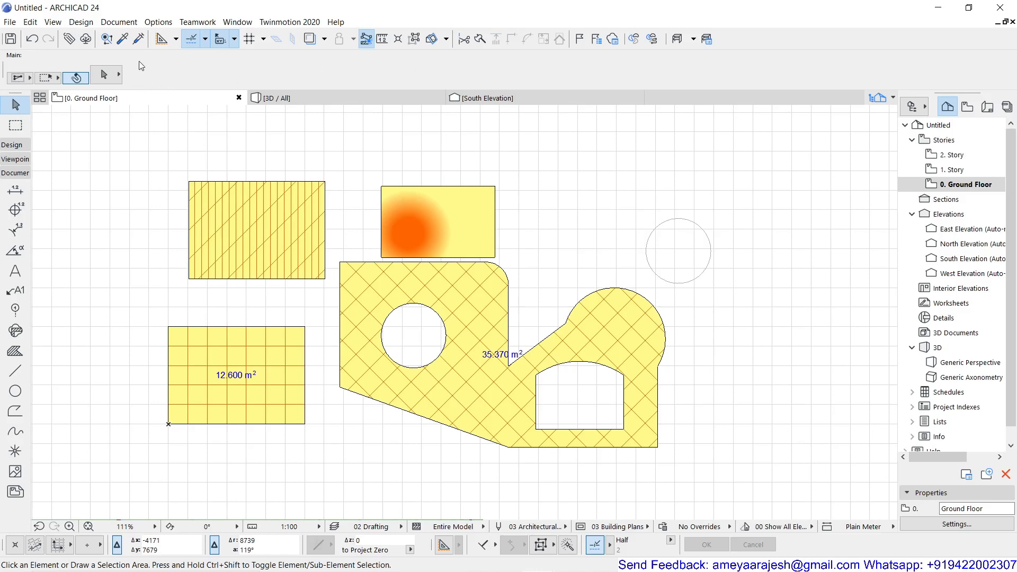
Step: Pick up the rectangle's Grid 60x60 fill settings and magic-wand fill the empty circle
{"action": "left_click", "coordinate": [220, 352], "text": "alt"}
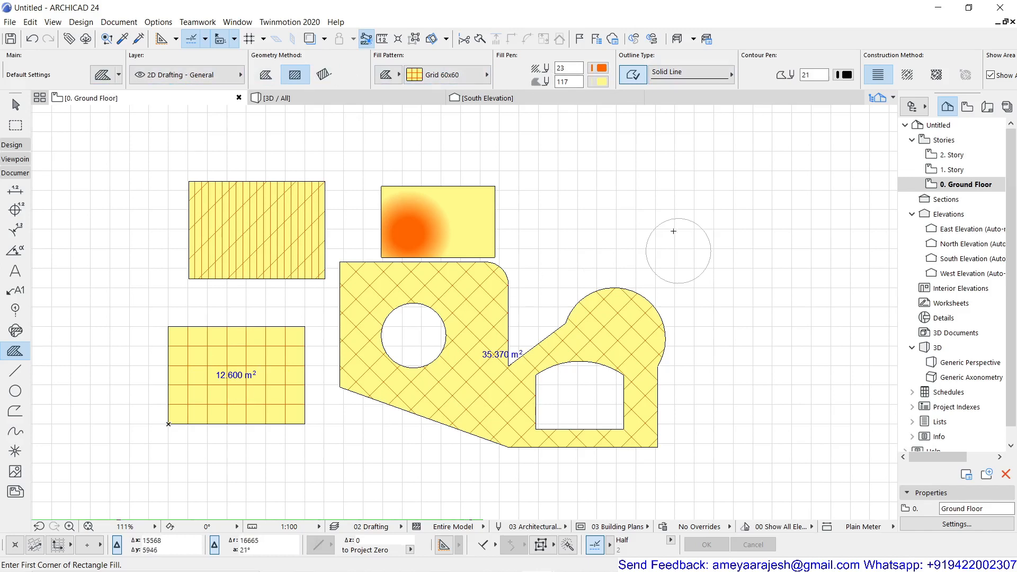
{"action": "left_click", "coordinate": [670, 263]}
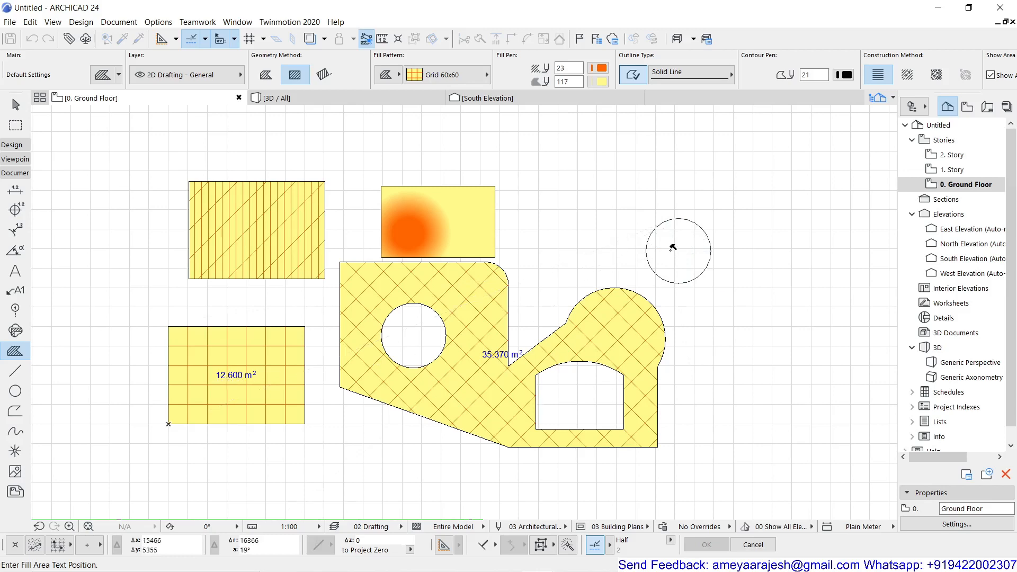
{"action": "scroll", "coordinate": [672, 247], "scroll_direction": "up", "scroll_amount": 4}
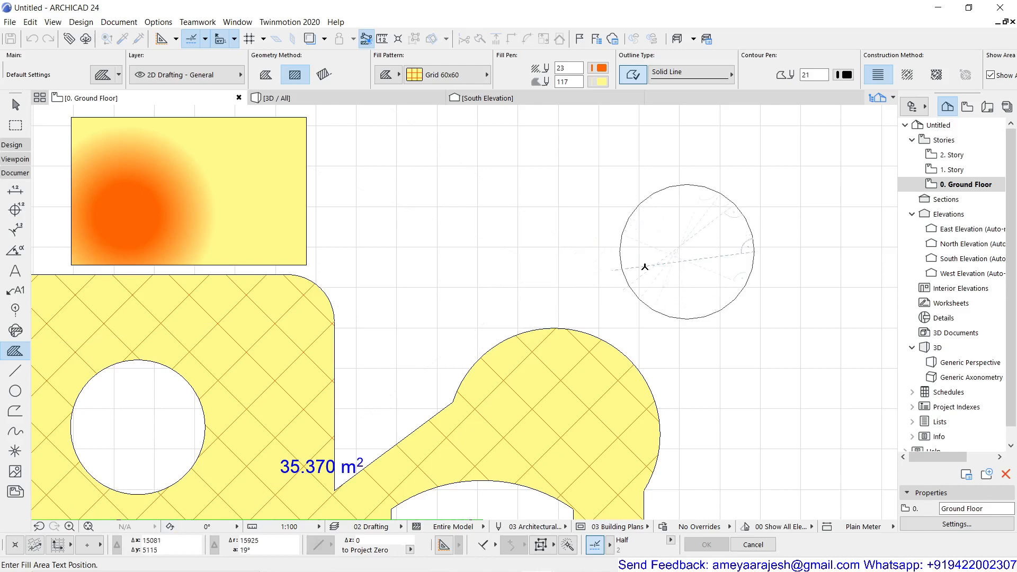
Step: Place the circle fill's 3.142 m² area label beside it and zoom out to the whole plan
{"action": "left_click", "coordinate": [729, 330]}
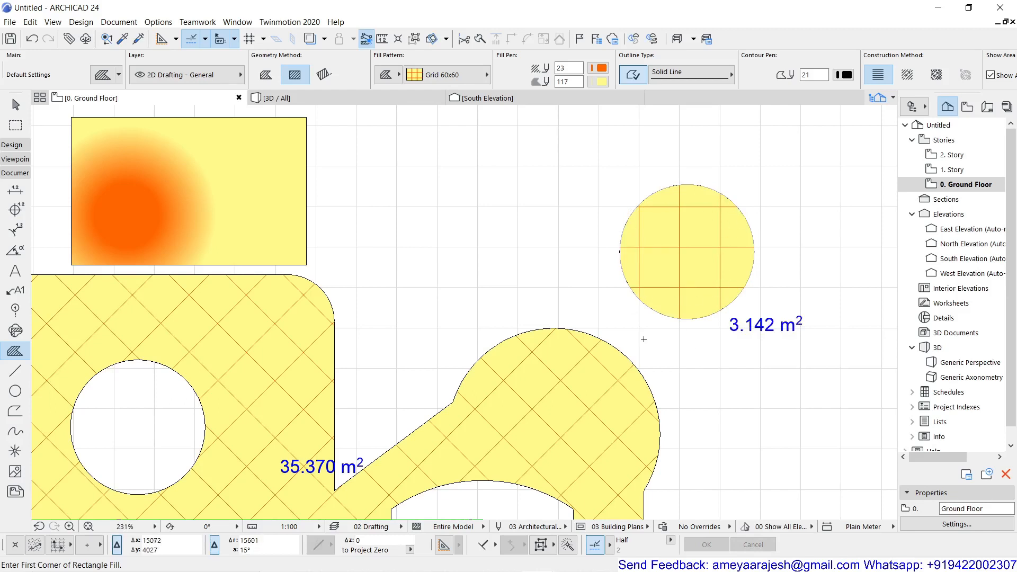
{"action": "scroll", "coordinate": [673, 255], "scroll_direction": "down", "scroll_amount": 3}
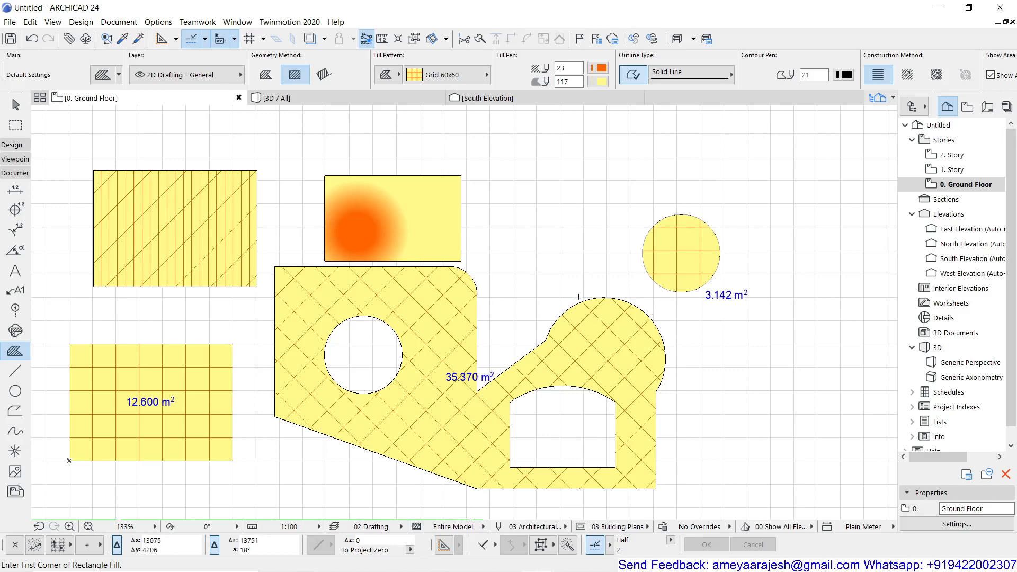
{"action": "scroll", "coordinate": [536, 322], "scroll_direction": "down", "scroll_amount": 3}
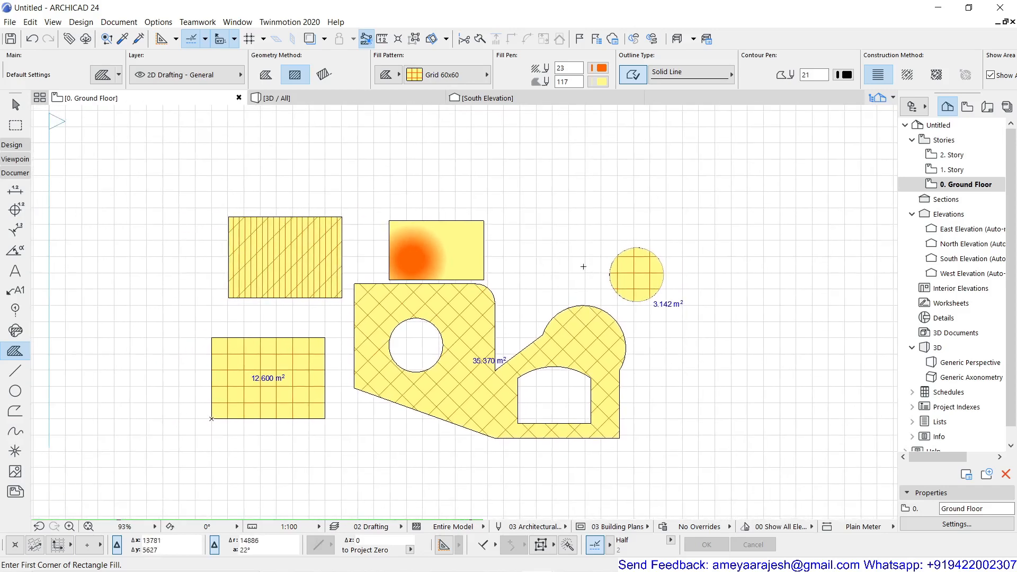
Step: Activate the Spline tool and bring up its pen colour choices
{"action": "middle_click_drag", "start_coordinate": [580, 269], "coordinate": [539, 331]}
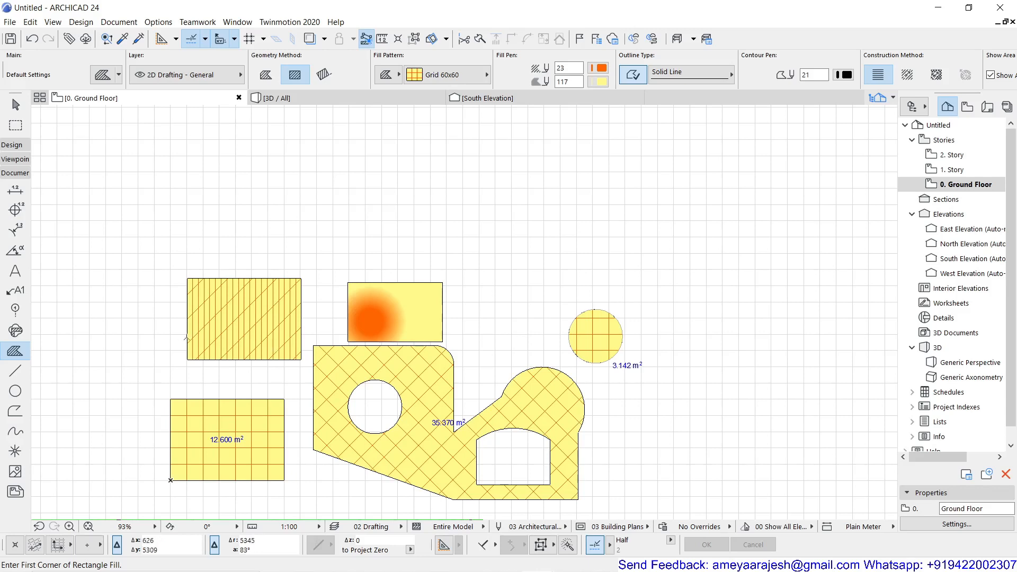
{"action": "left_click", "coordinate": [15, 433]}
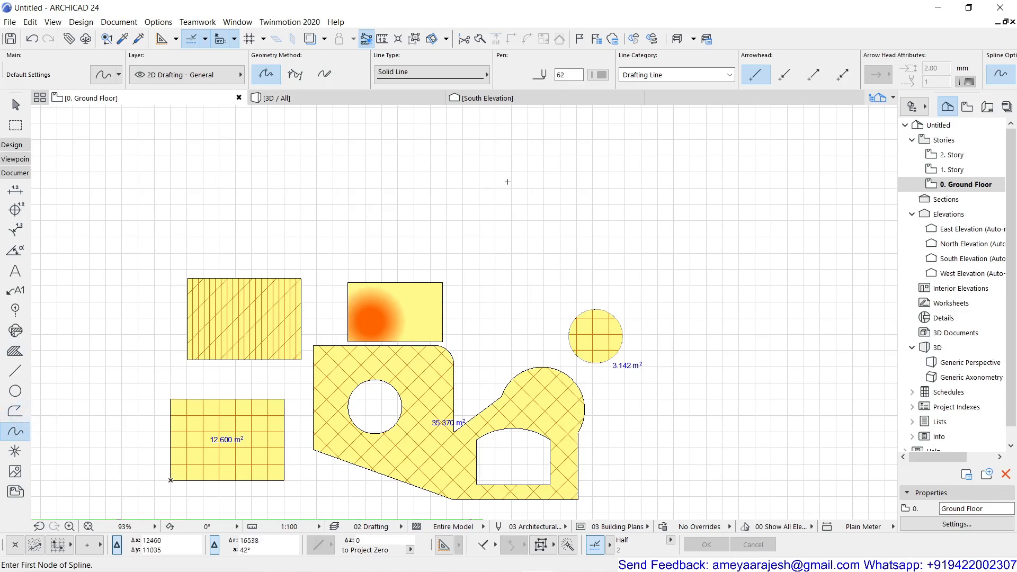
{"action": "left_click", "coordinate": [601, 75]}
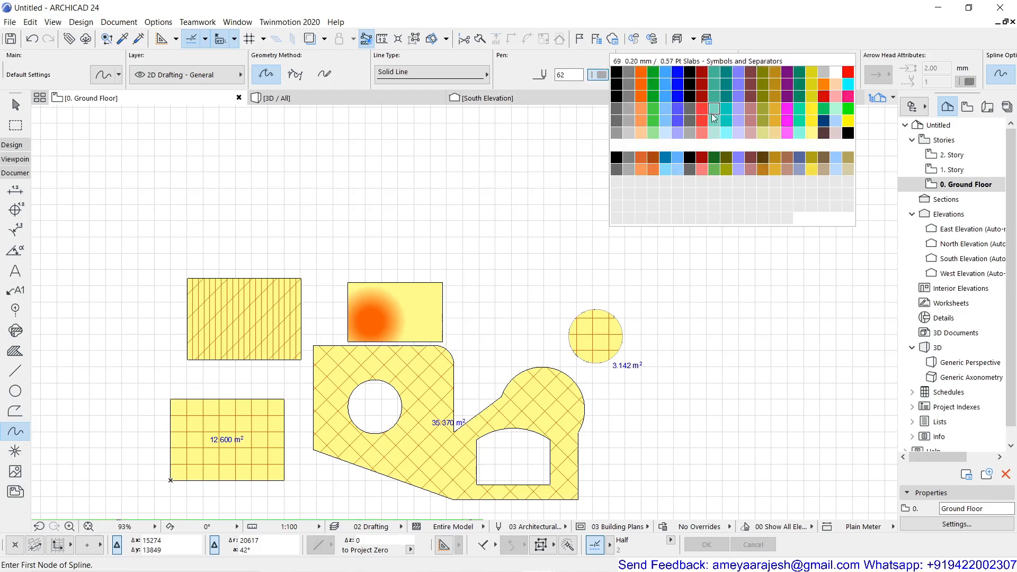
Step: Draw a closed bean-shaped spline loop in teal pen 76 above the fills
{"action": "left_click", "coordinate": [798, 110]}
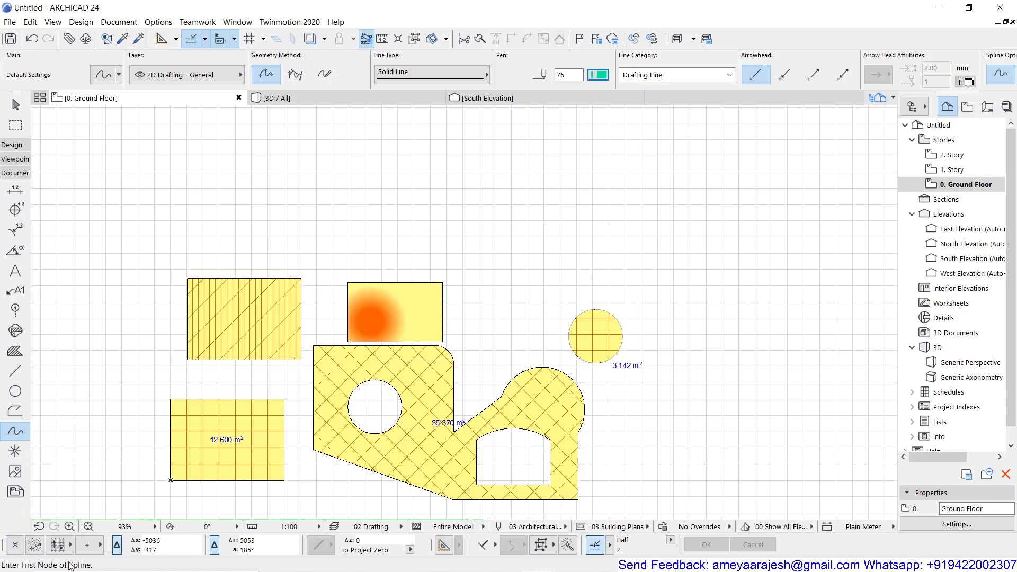
{"action": "left_click", "coordinate": [467, 242]}
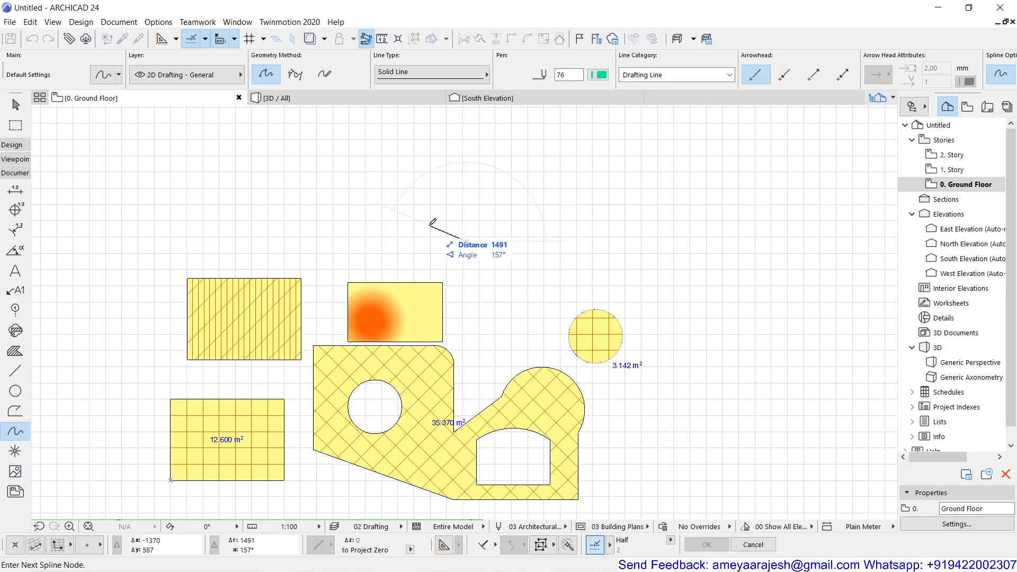
{"action": "left_click", "coordinate": [436, 183]}
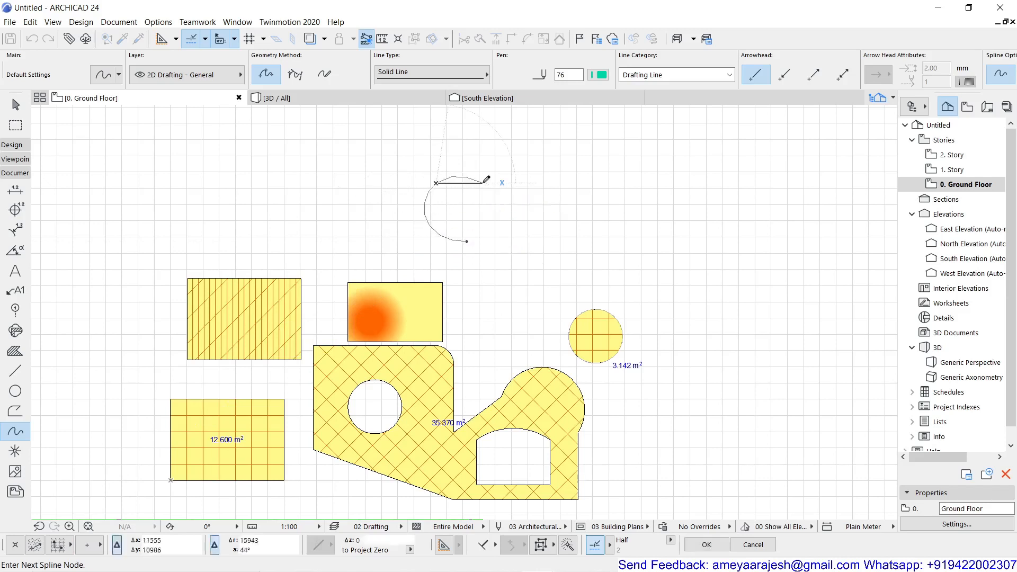
{"action": "left_click", "coordinate": [578, 143]}
{"action": "left_click", "coordinate": [525, 221]}
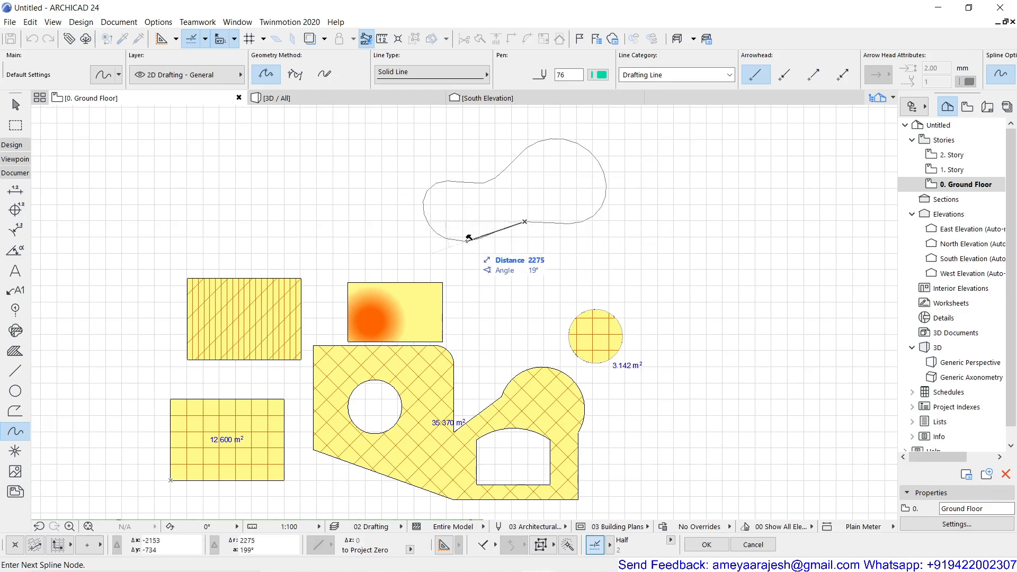
{"action": "left_click", "coordinate": [468, 238]}
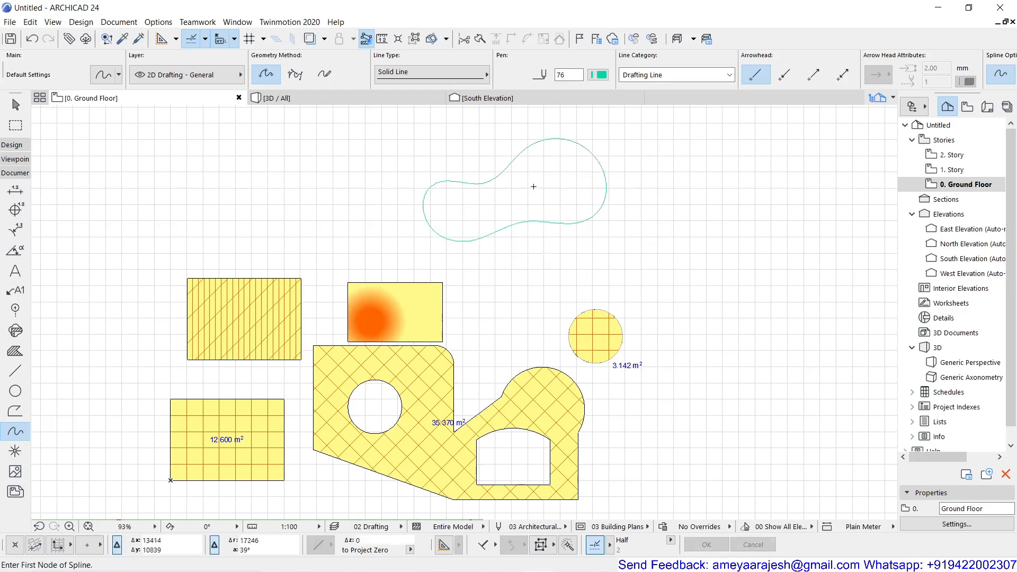
{"action": "scroll", "coordinate": [539, 185], "scroll_direction": "up", "scroll_amount": 3}
{"action": "middle_click_drag", "start_coordinate": [540, 185], "coordinate": [492, 298]}
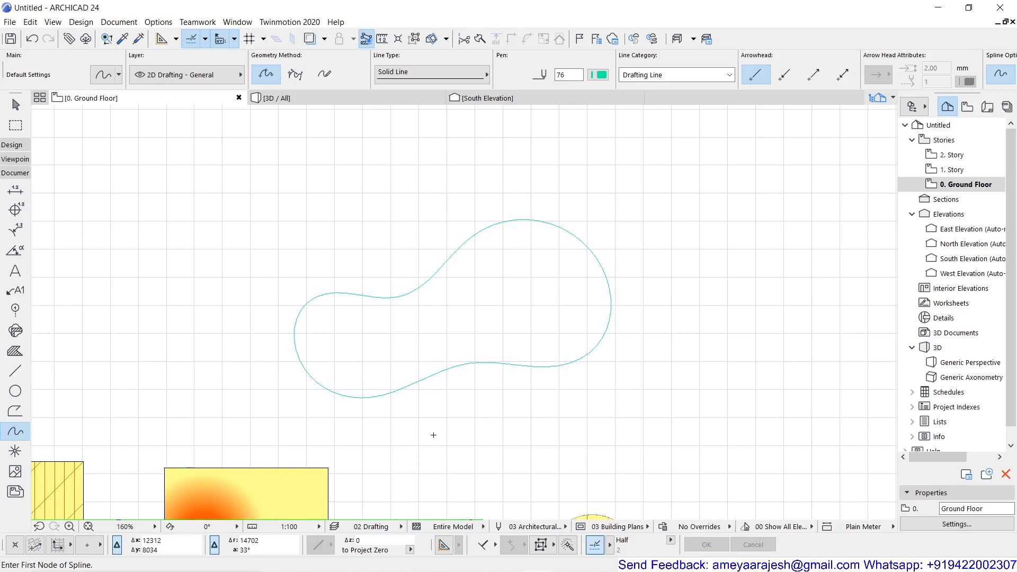
Step: Set the Fill tool to Pavement 15 with fill pen 101 and pink background pen 112
{"action": "left_click", "coordinate": [14, 355]}
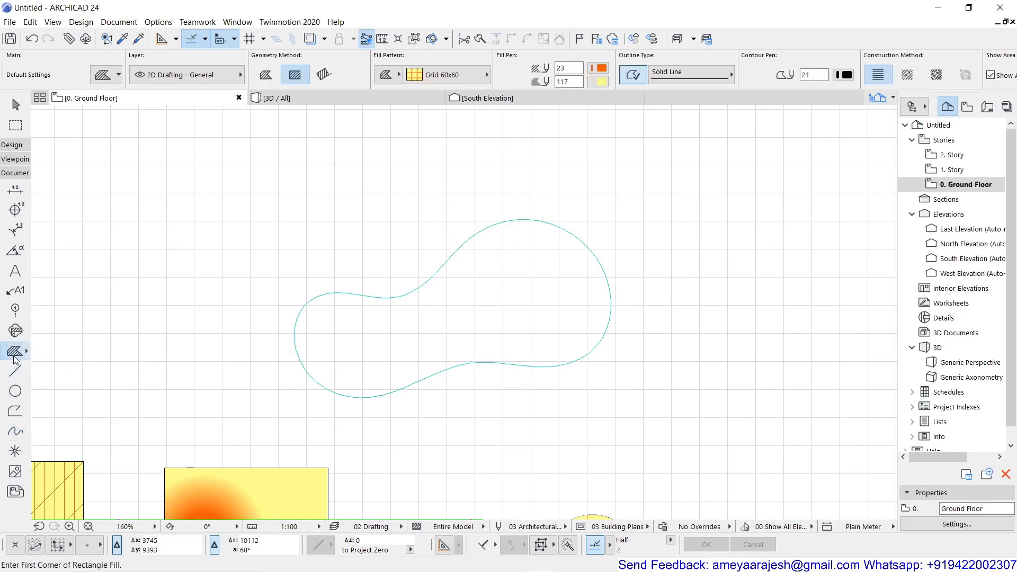
{"action": "left_click", "coordinate": [447, 74]}
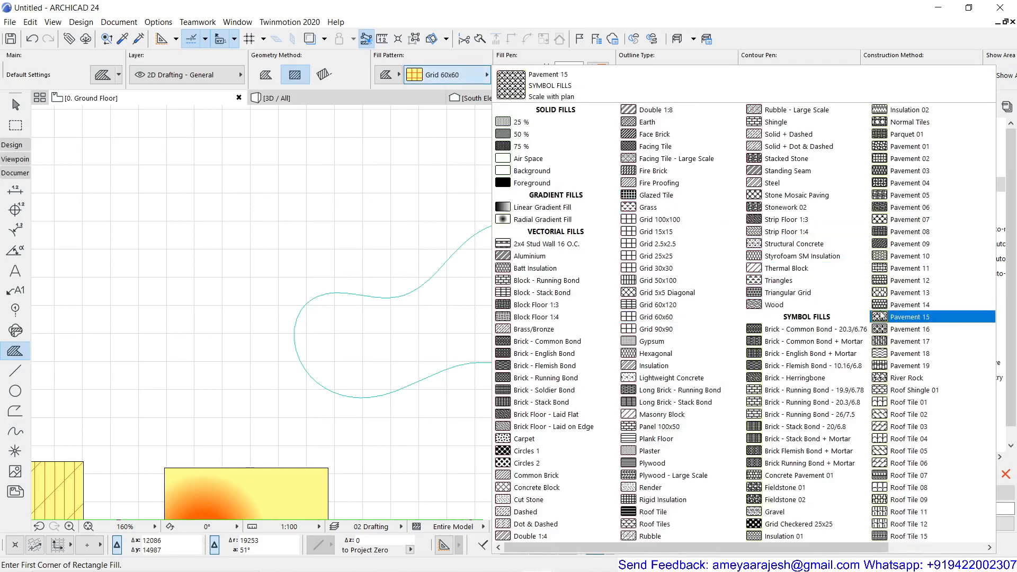
{"action": "left_click", "coordinate": [900, 317]}
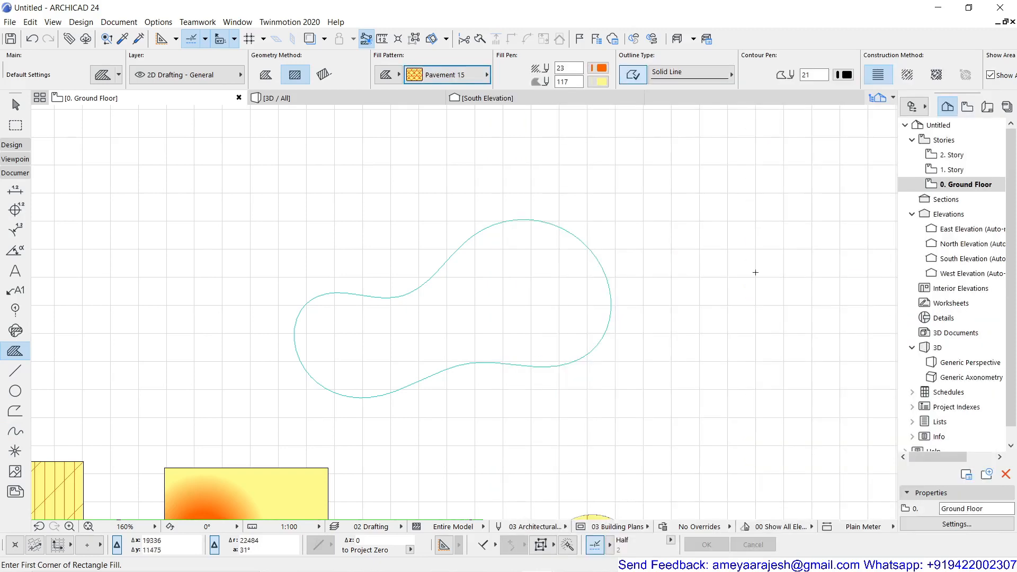
{"action": "left_click", "coordinate": [601, 82]}
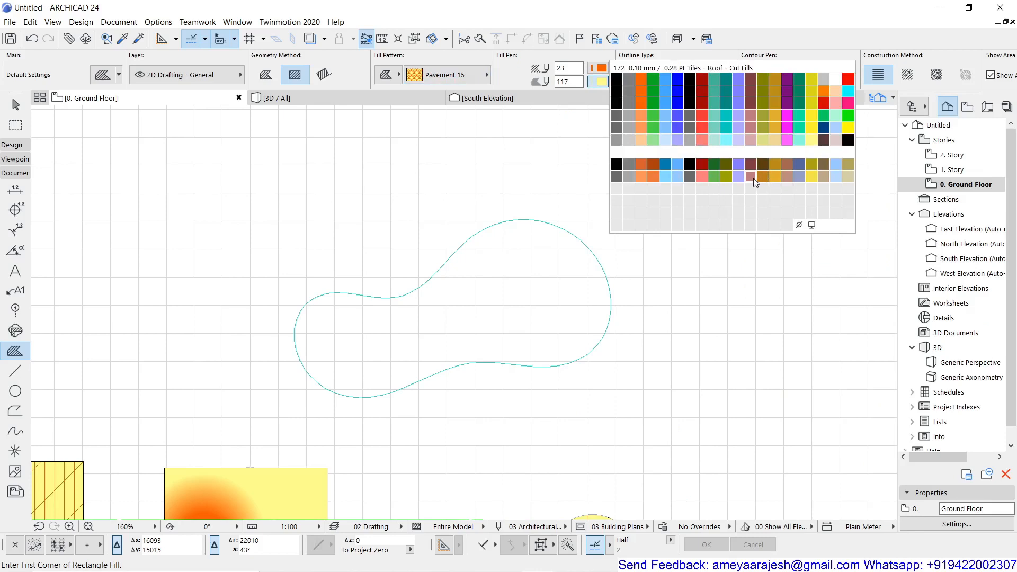
{"action": "left_click", "coordinate": [751, 141]}
{"action": "left_click", "coordinate": [601, 67]}
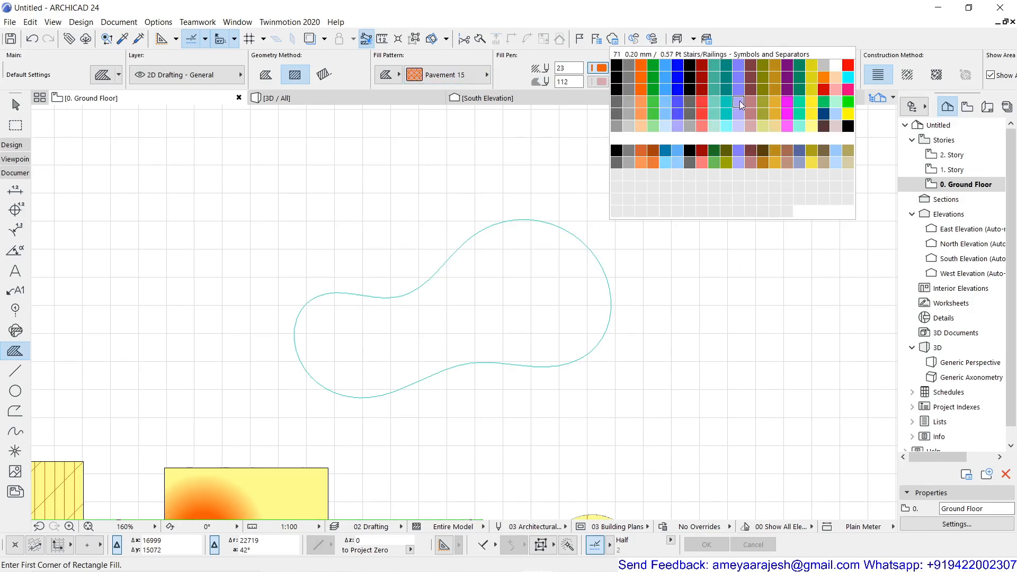
{"action": "left_click", "coordinate": [616, 126]}
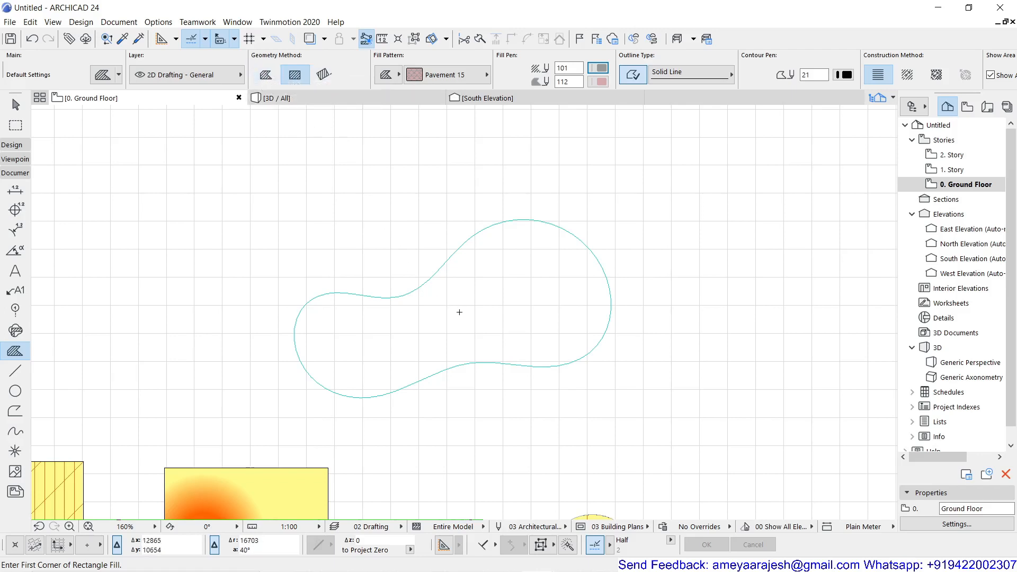
Step: Magic-wand fill the bean-shaped spline with pink Pavement 15 and place its 15.862 m² area label
{"action": "key", "text": "space"}
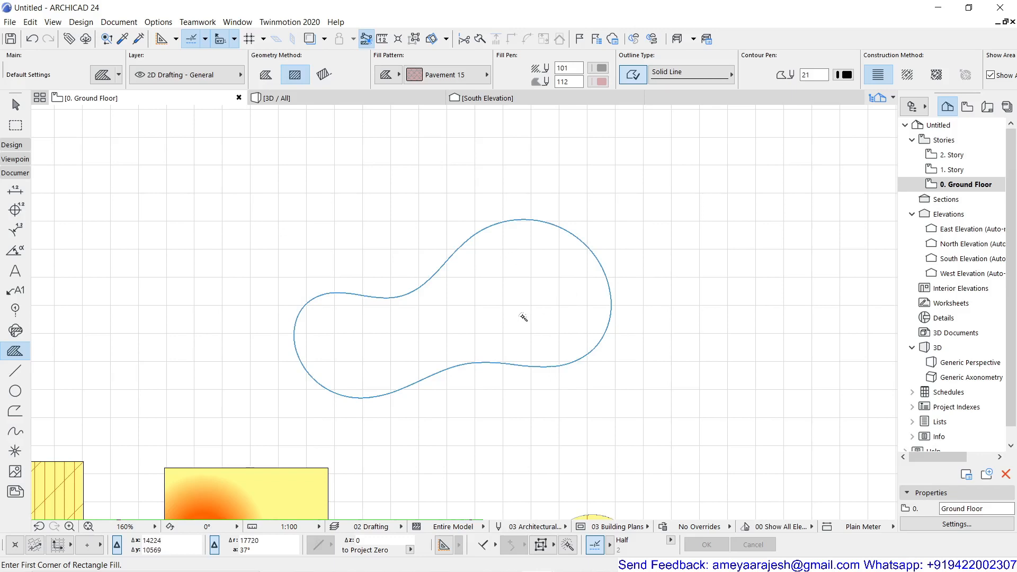
{"action": "left_click", "coordinate": [524, 317]}
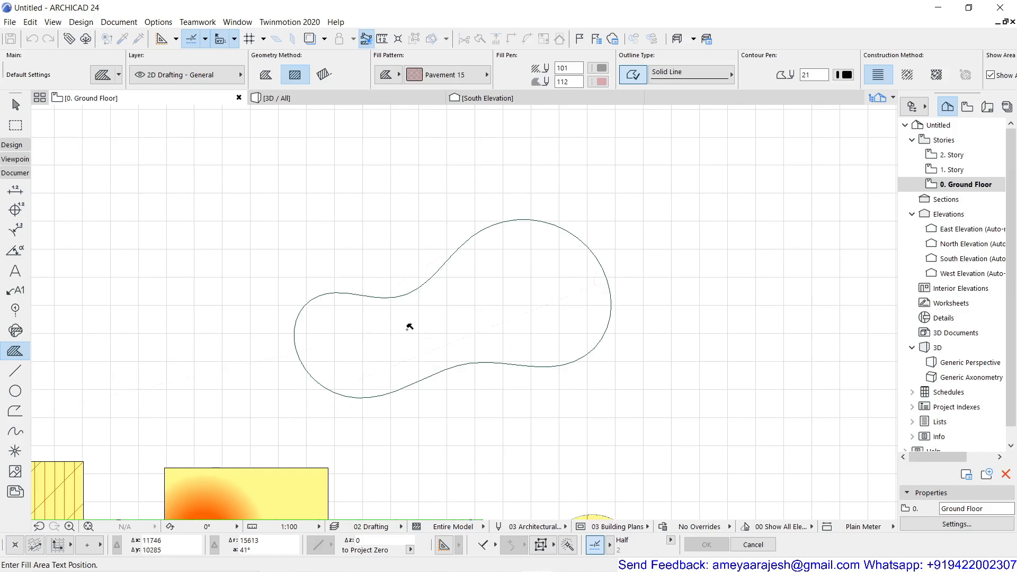
{"action": "left_click", "coordinate": [411, 325]}
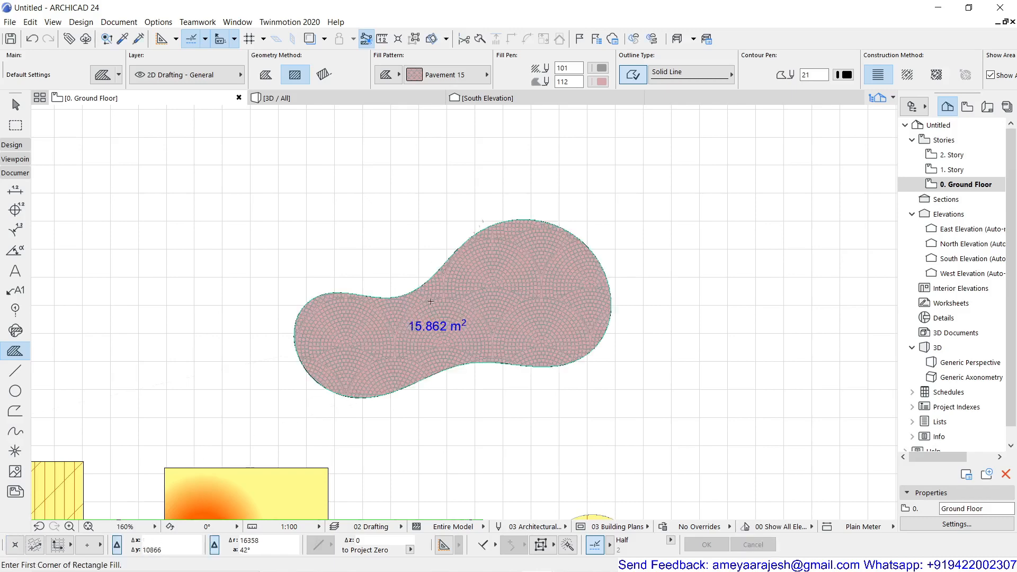
{"action": "scroll", "coordinate": [488, 286], "scroll_direction": "up", "scroll_amount": 4}
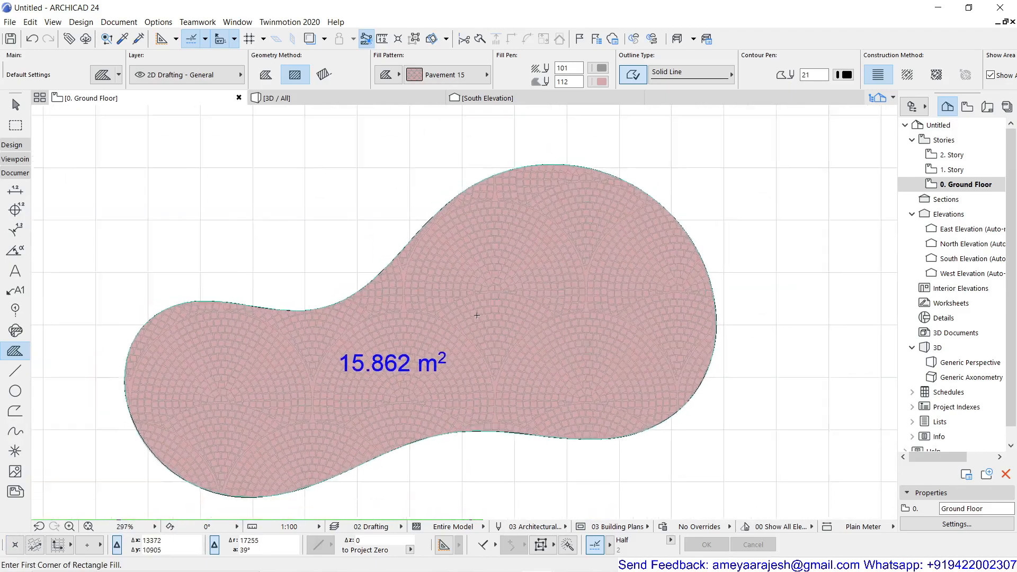
{"action": "scroll", "coordinate": [386, 328], "scroll_direction": "down", "scroll_amount": 3}
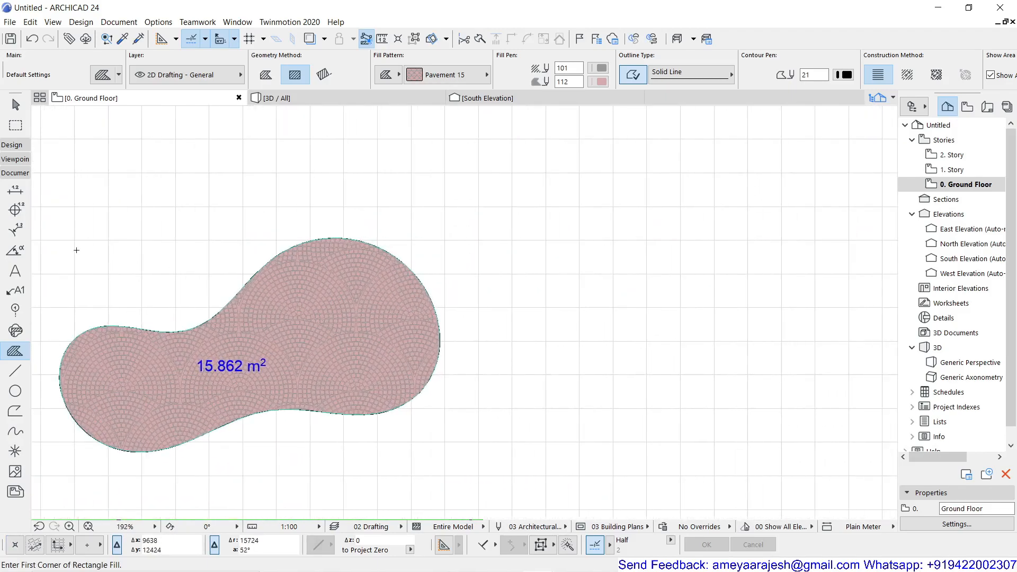
Step: Trace a larger nine-node freeform spline right of the pink fill, closing it on its start node
{"action": "left_click", "coordinate": [15, 432]}
{"action": "left_click", "coordinate": [560, 256]}
{"action": "left_click", "coordinate": [481, 196]}
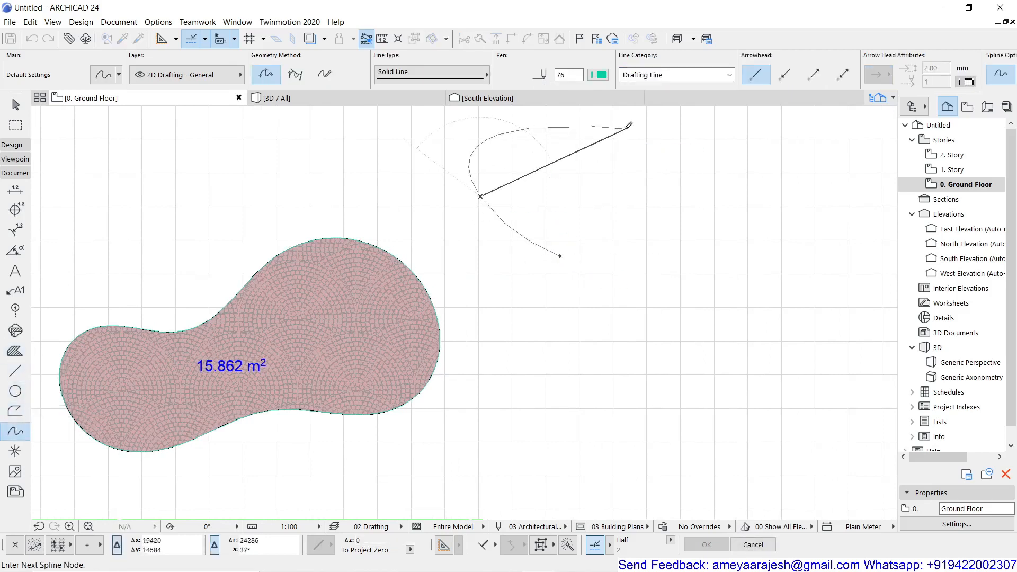
{"action": "left_click", "coordinate": [625, 129]}
{"action": "left_click", "coordinate": [759, 175]}
{"action": "left_click", "coordinate": [844, 186]}
{"action": "left_click", "coordinate": [814, 326]}
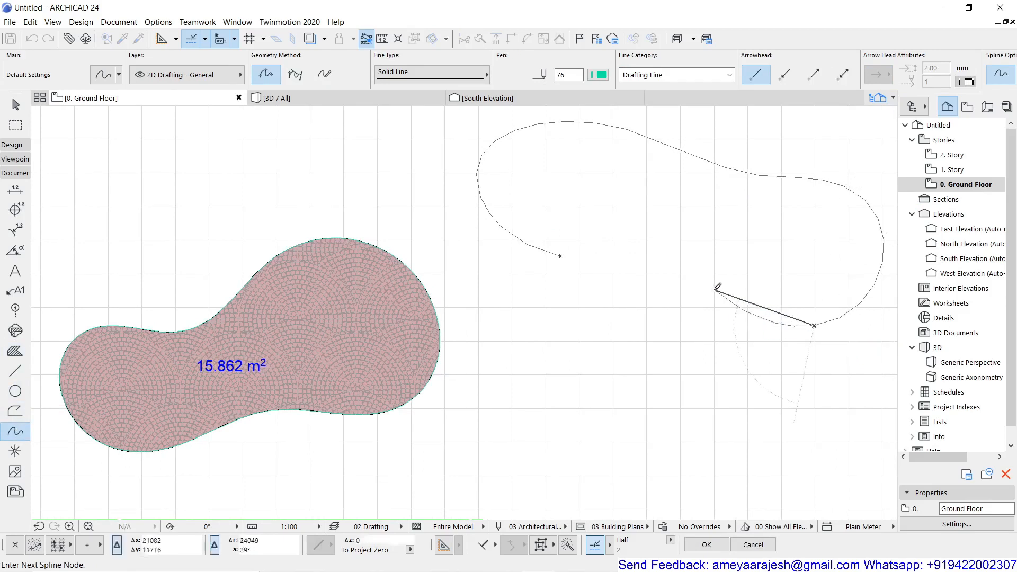
{"action": "left_click", "coordinate": [716, 289]}
{"action": "left_click", "coordinate": [602, 394]}
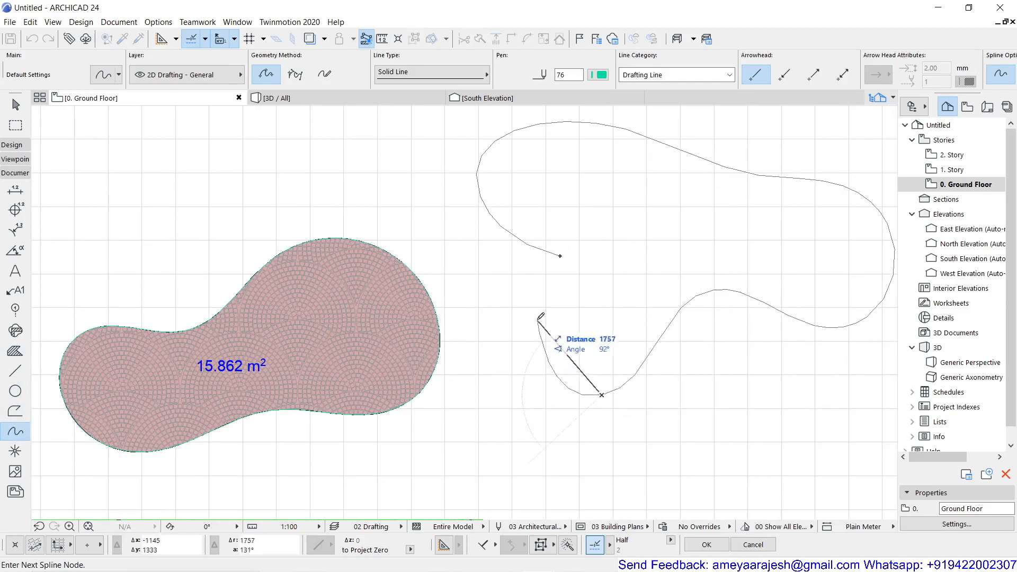
{"action": "left_click", "coordinate": [562, 308]}
{"action": "left_click", "coordinate": [560, 256]}
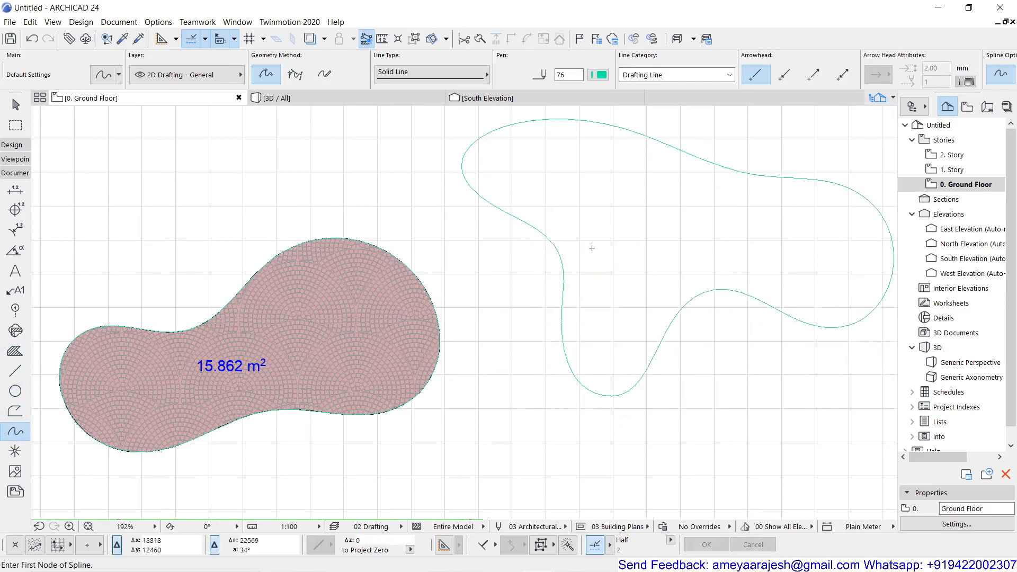
{"action": "scroll", "coordinate": [601, 213], "scroll_direction": "down", "scroll_amount": 2}
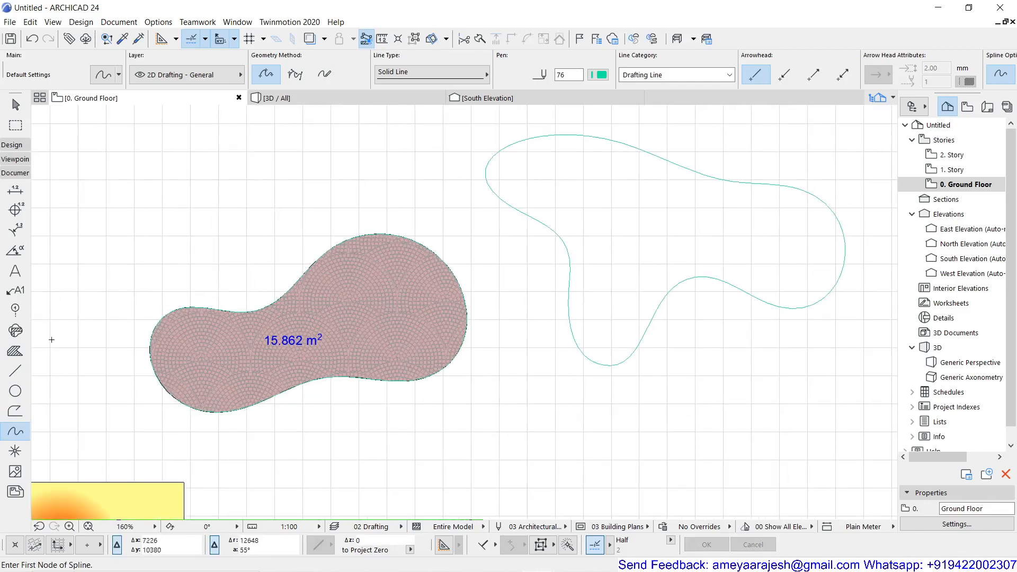
{"action": "left_click", "coordinate": [15, 351]}
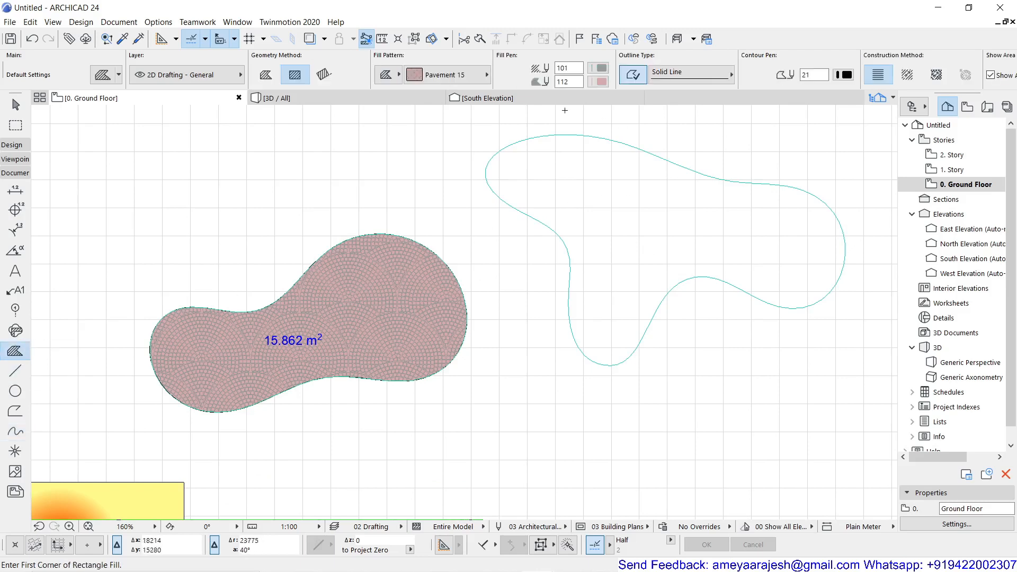
Step: Set the fill background pen to light peach 103, after briefly trying ochre pen 174
{"action": "left_click", "coordinate": [600, 82]}
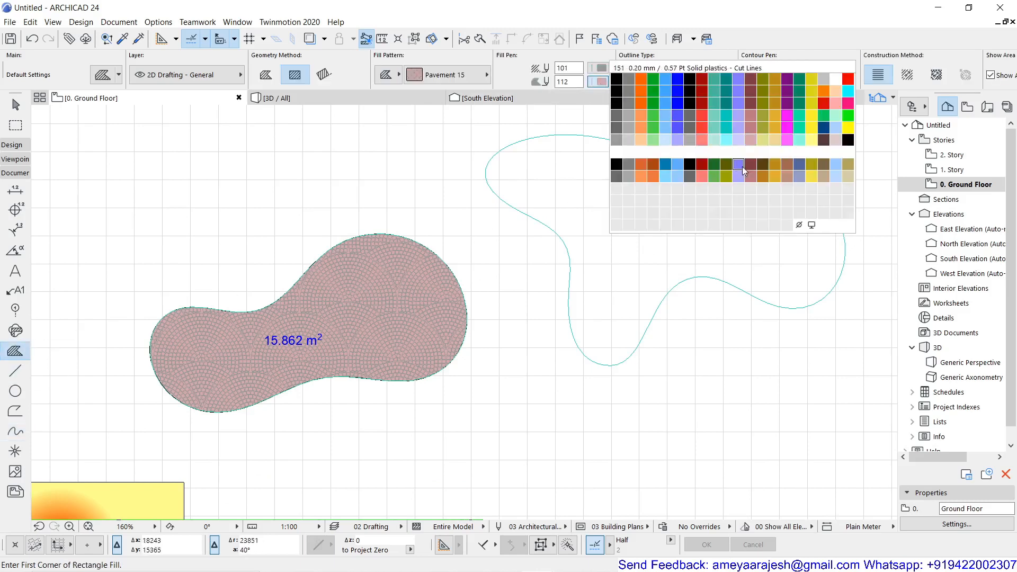
{"action": "left_click", "coordinate": [774, 178]}
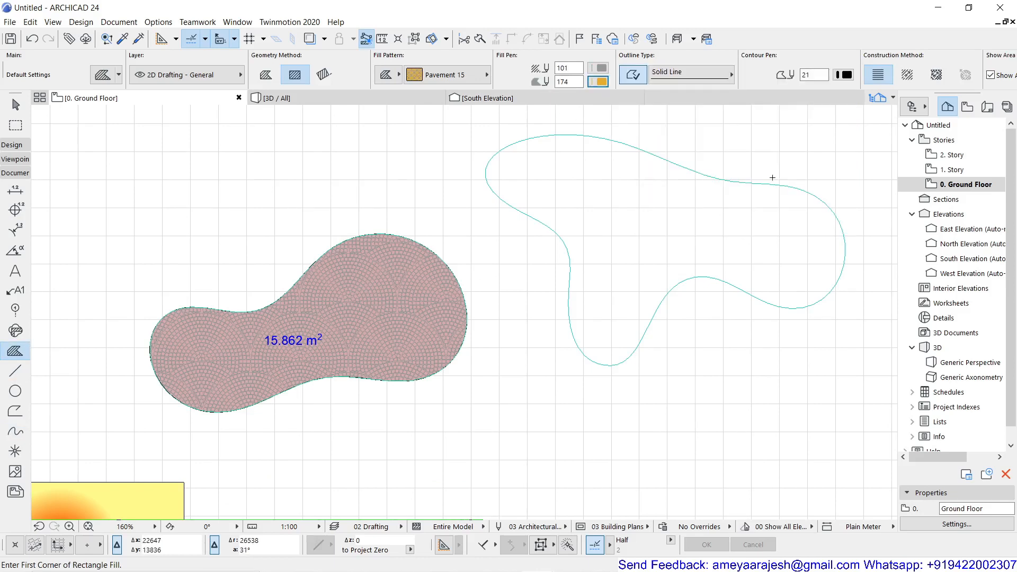
{"action": "left_click", "coordinate": [599, 82]}
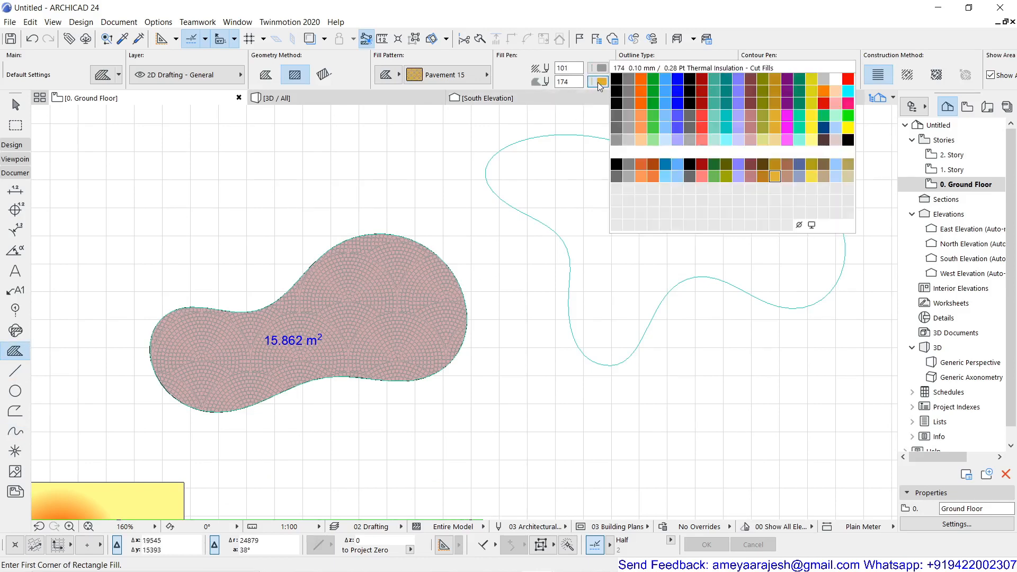
{"action": "left_click", "coordinate": [641, 139]}
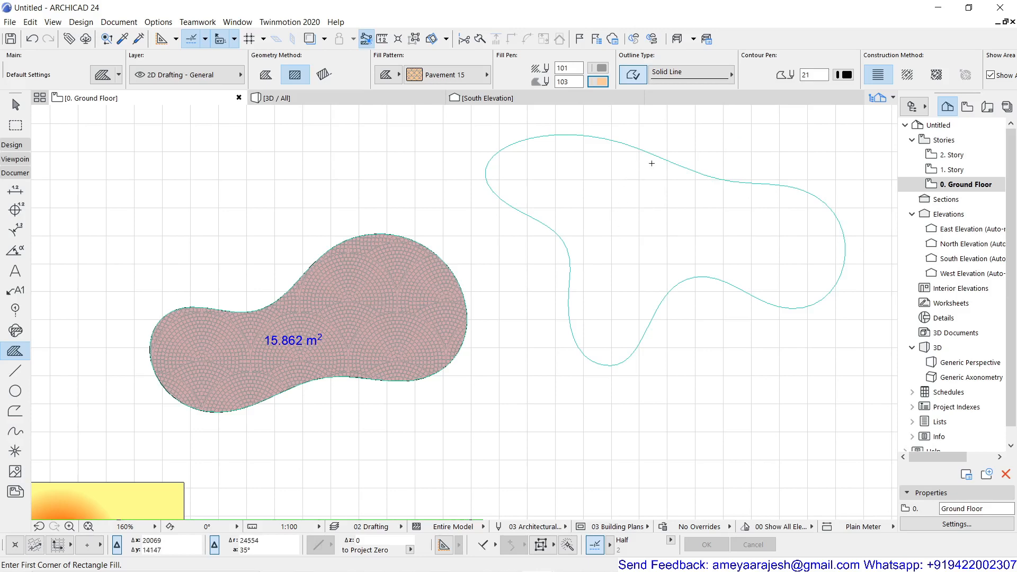
{"action": "scroll", "coordinate": [773, 74], "scroll_direction": "right", "scroll_amount": 2}
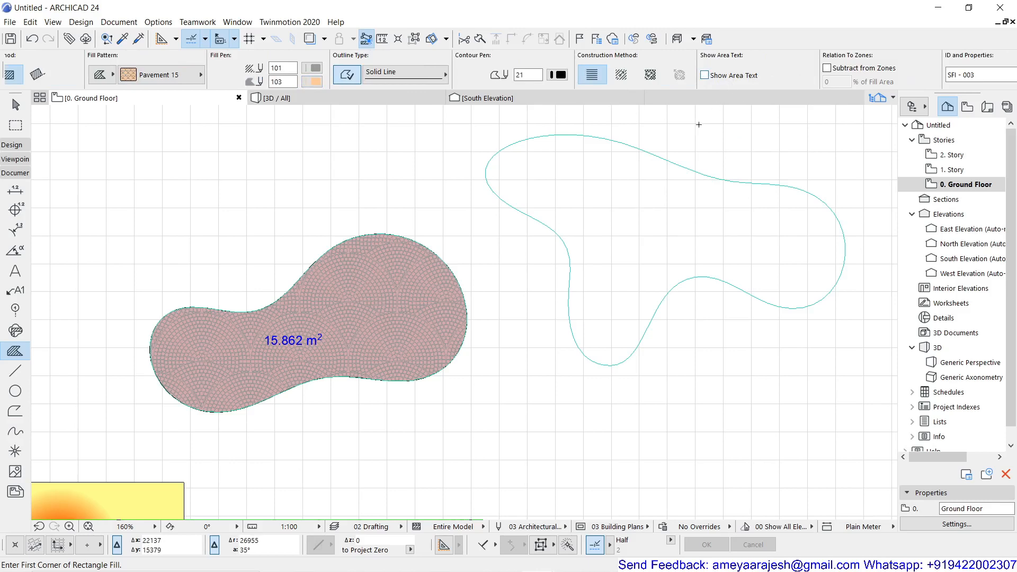
Step: Magic-wand fill the second spline with unlabelled peach Pavement 15, then frame the whole plan
{"action": "key", "text": "space"}
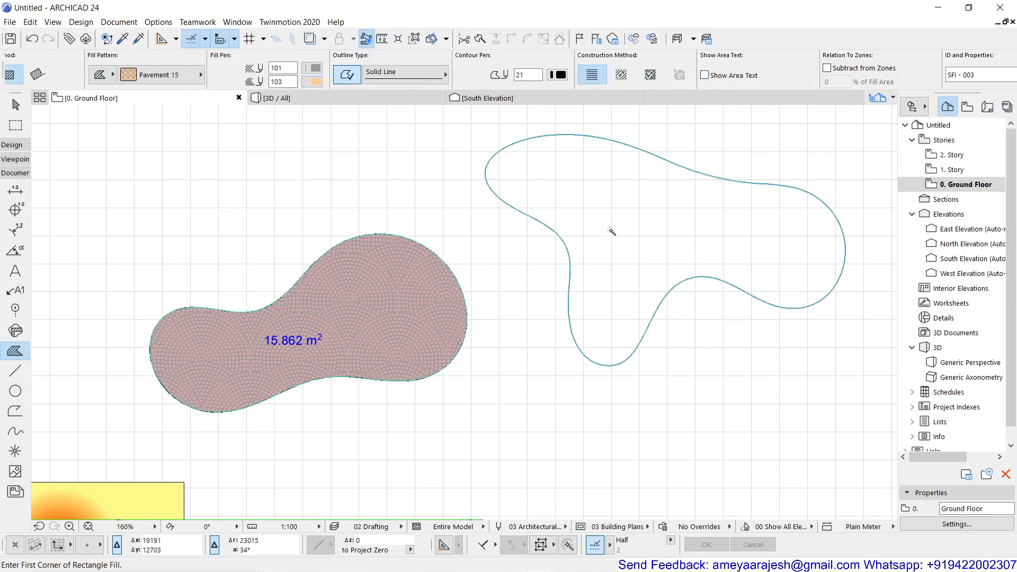
{"action": "left_click", "coordinate": [639, 230]}
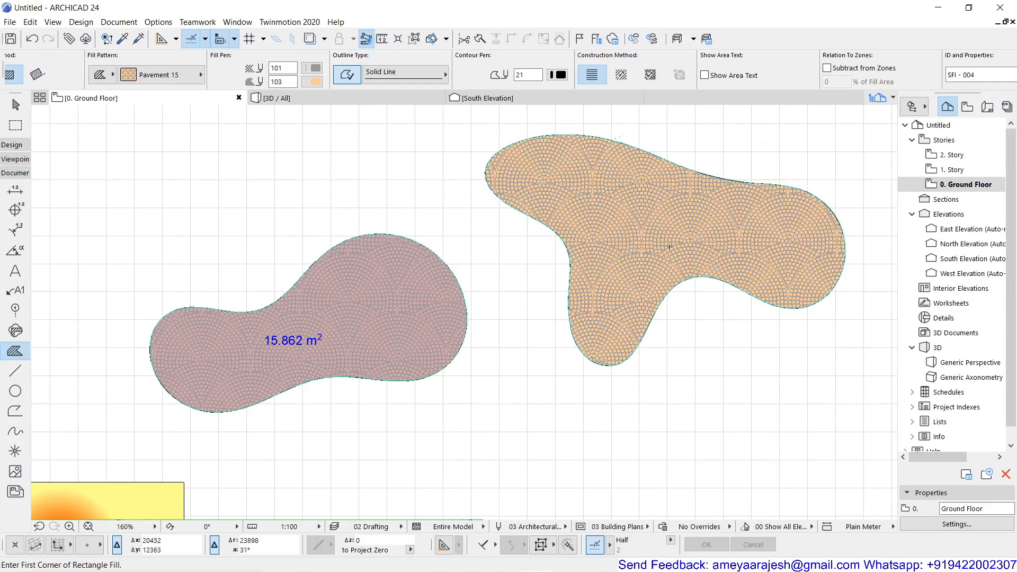
{"action": "scroll", "coordinate": [670, 246], "scroll_direction": "up", "scroll_amount": 5}
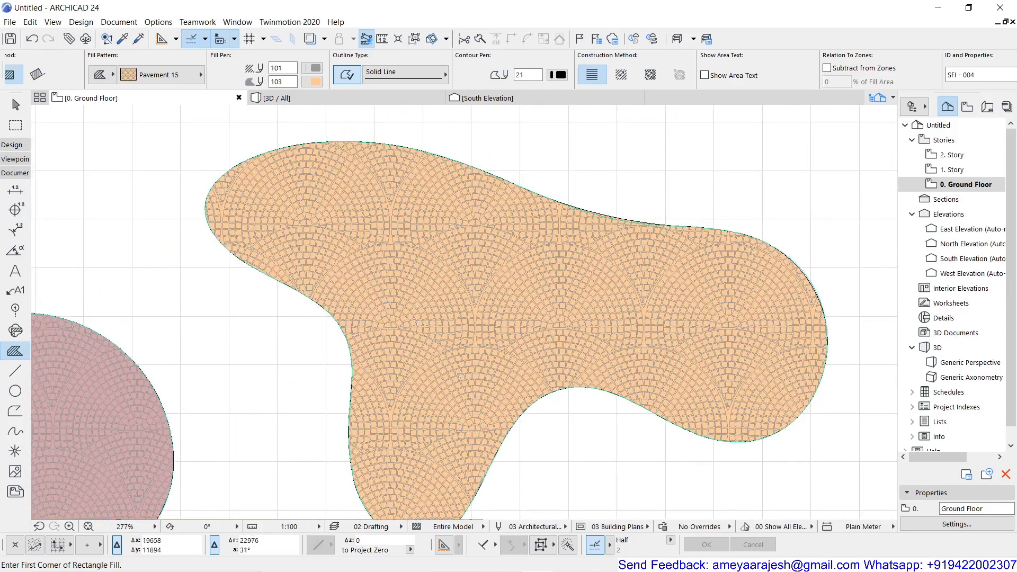
{"action": "scroll", "coordinate": [459, 373], "scroll_direction": "down", "scroll_amount": 3}
{"action": "middle_click_drag", "start_coordinate": [460, 374], "coordinate": [468, 321]}
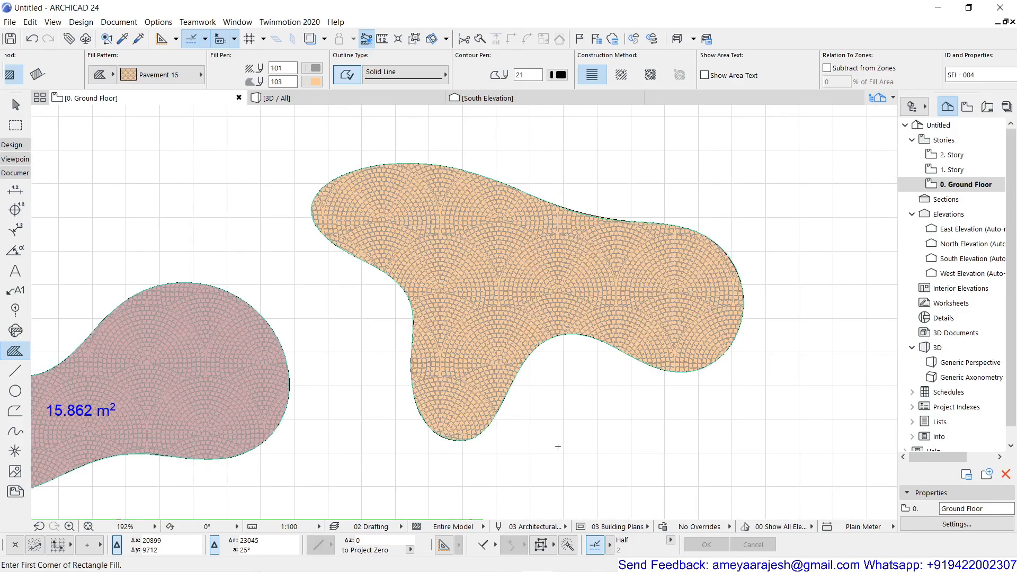
{"action": "scroll", "coordinate": [558, 446], "scroll_direction": "down", "scroll_amount": 6}
{"action": "mouse_move", "coordinate": [558, 446]}
{"action": "middle_mouse_down"}
{"action": "mouse_move", "coordinate": [595, 323]}
{"action": "mouse_move", "coordinate": [641, 242]}
{"action": "middle_mouse_up"}
{"action": "scroll", "coordinate": [641, 240], "scroll_direction": "down", "scroll_amount": 1}
{"action": "middle_click_drag", "start_coordinate": [559, 290], "coordinate": [546, 301]}
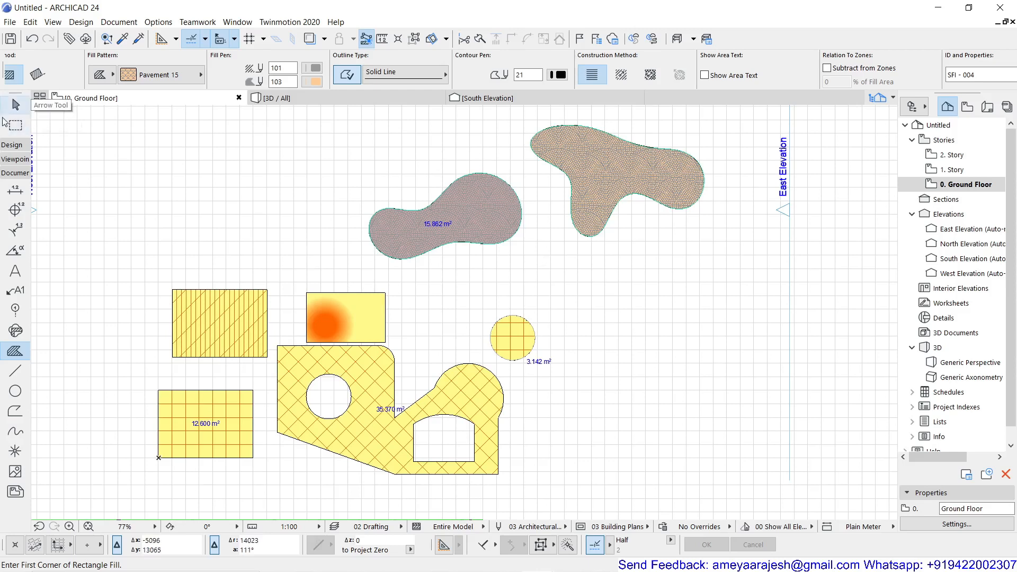
Step: Expand the Design group in the Toolbox to list the design tools
{"action": "left_click", "coordinate": [12, 144]}
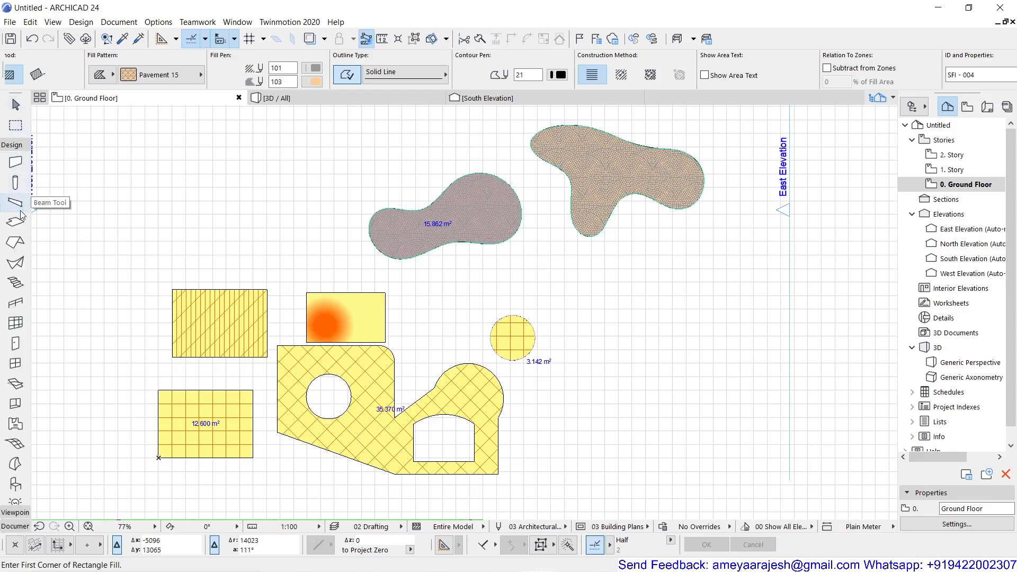